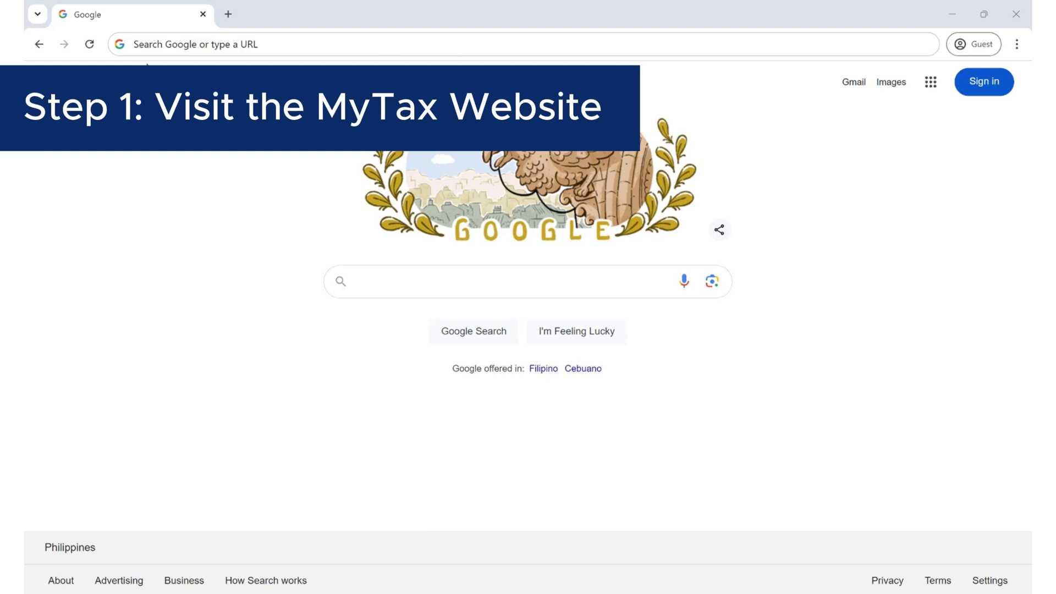
{"action": "left_click", "coordinate": [155, 46]}
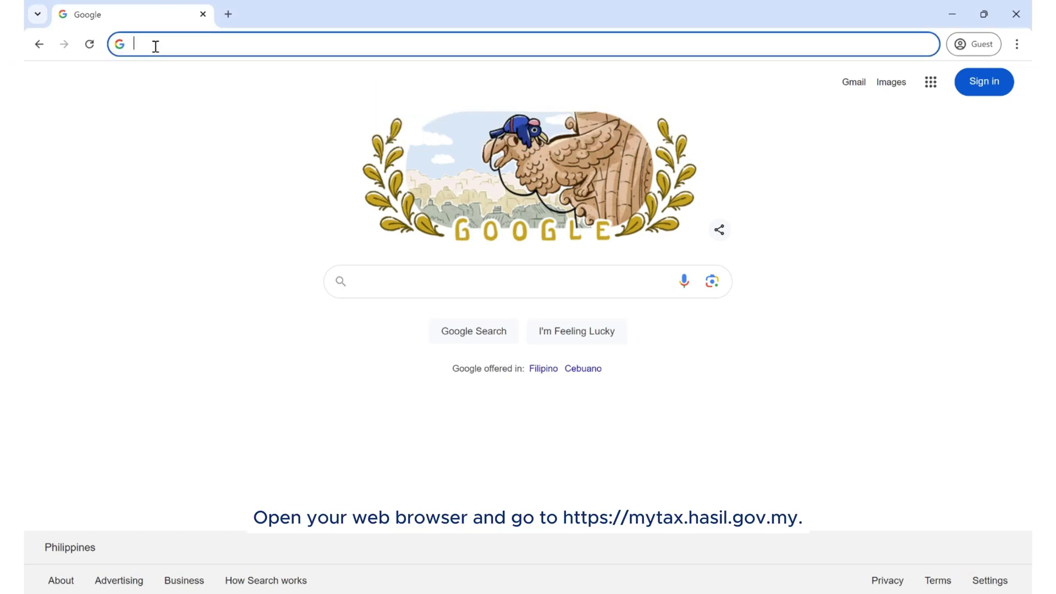
{"action": "type", "text": "https://mytax.hasil.gov"}
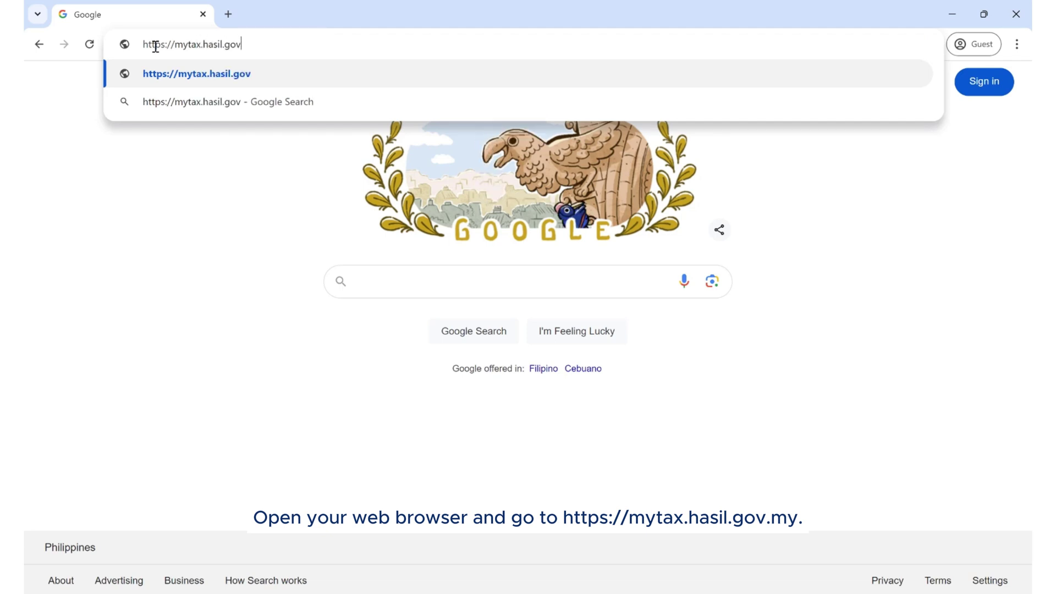
{"action": "type", "text": ".my"}
{"action": "key", "text": "Return"}
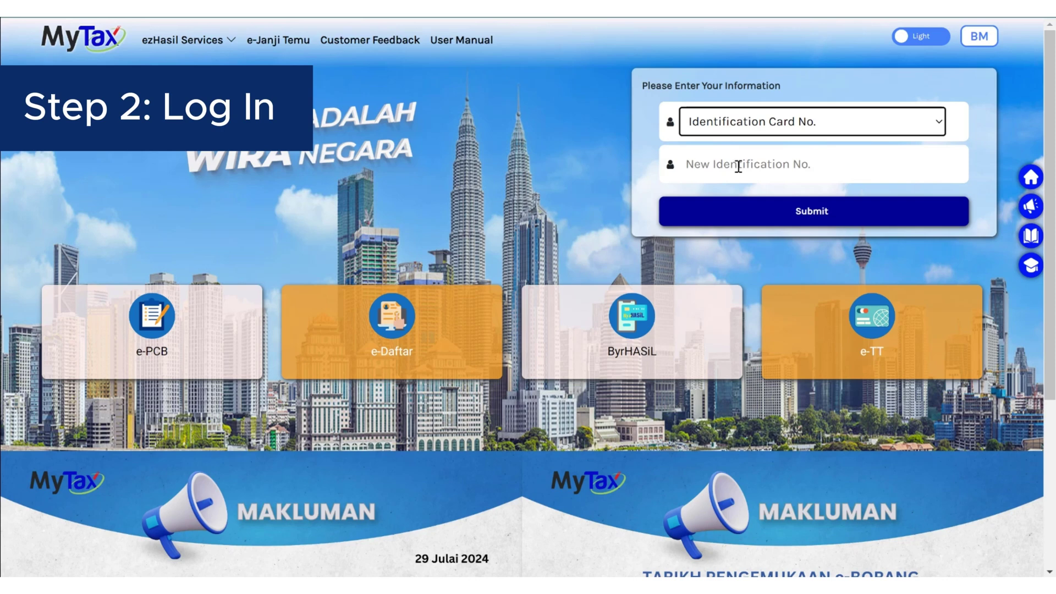
Step: Sign in to MyTax with the identification number and account password
{"action": "left_click", "coordinate": [738, 166]}
{"action": "type", "text": "75"}
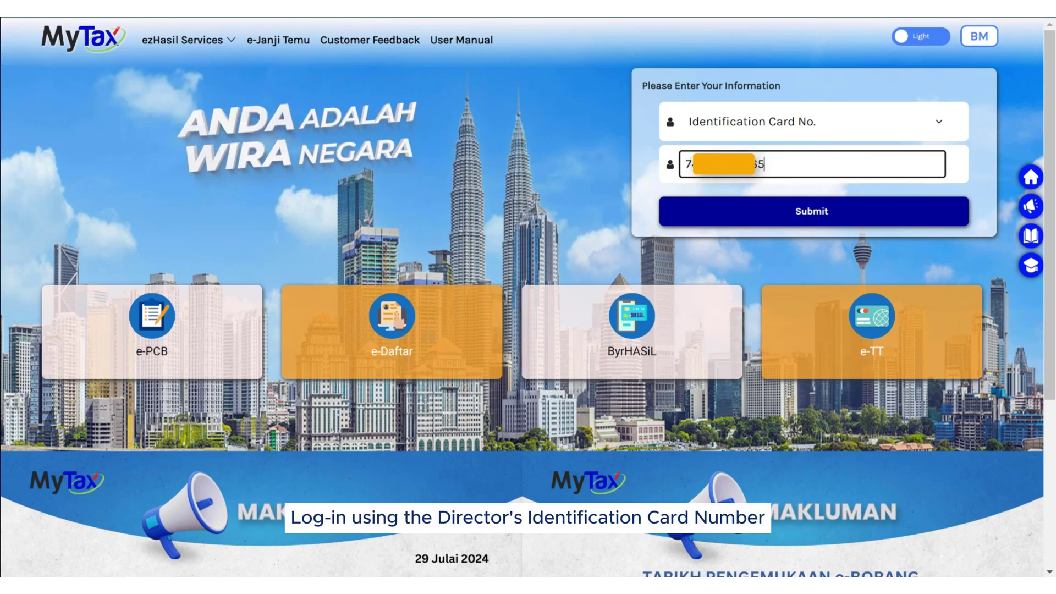
{"action": "left_click", "coordinate": [785, 218]}
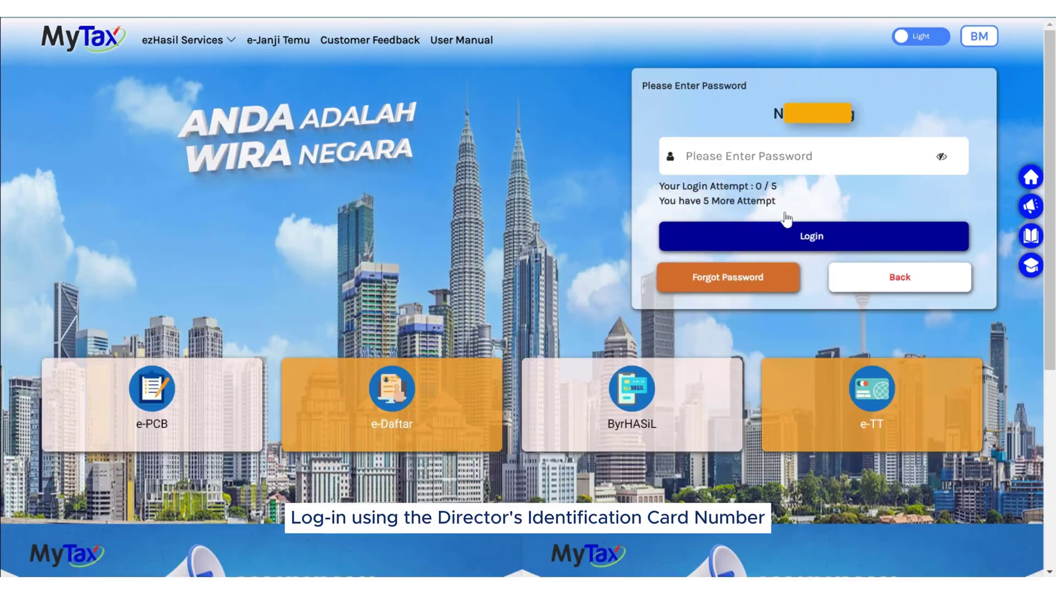
{"action": "left_click", "coordinate": [792, 158]}
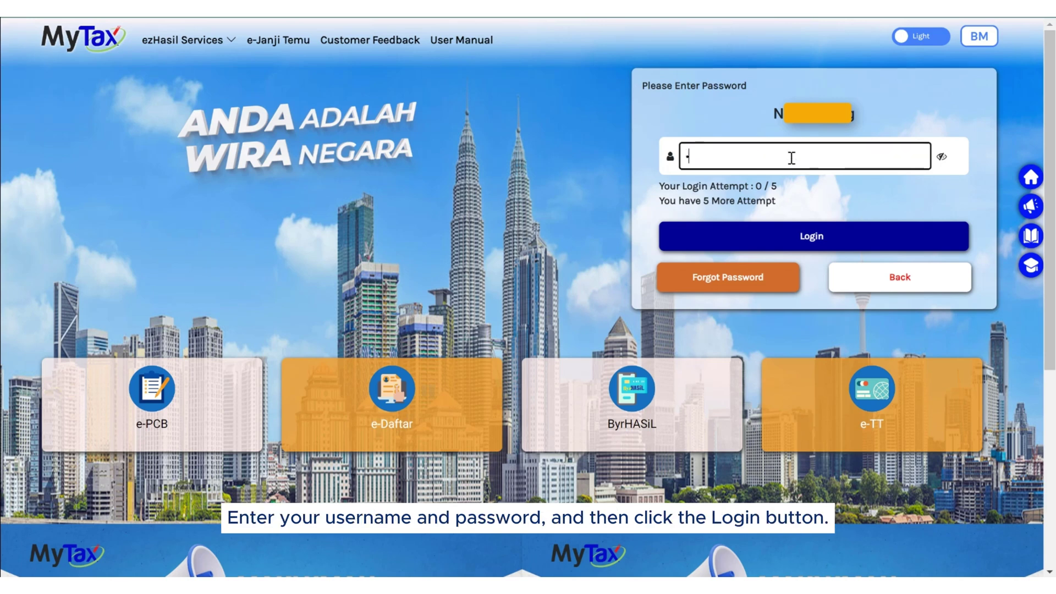
{"action": "type", "text": "•••••••"}
{"action": "left_click", "coordinate": [855, 236]}
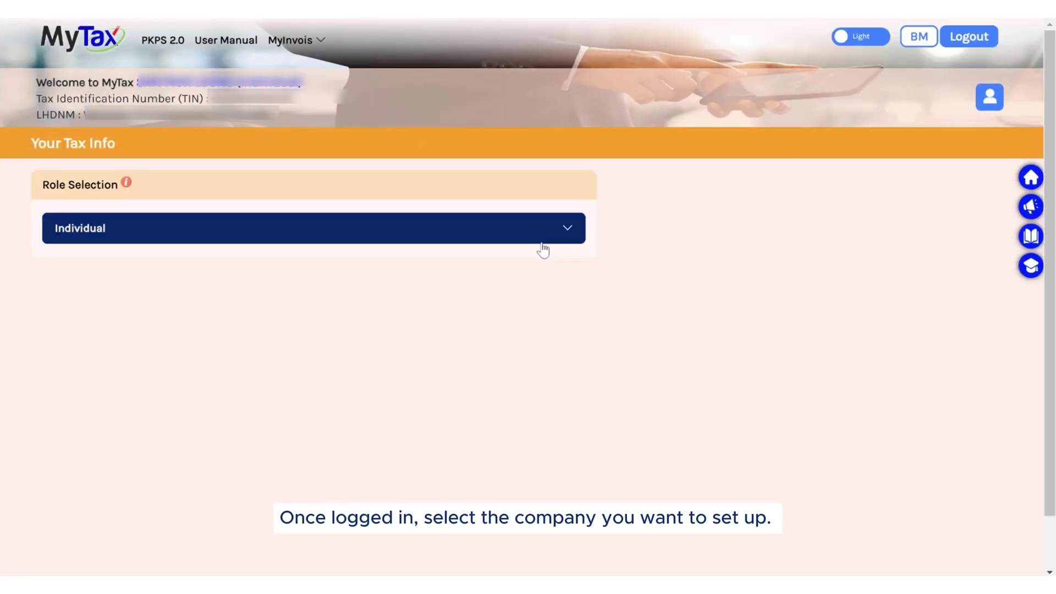
Step: Switch role to Director of QNE SOFTWARE SDN BHD and go to MyInvois preprod
{"action": "left_click", "coordinate": [541, 241]}
{"action": "left_click", "coordinate": [528, 187]}
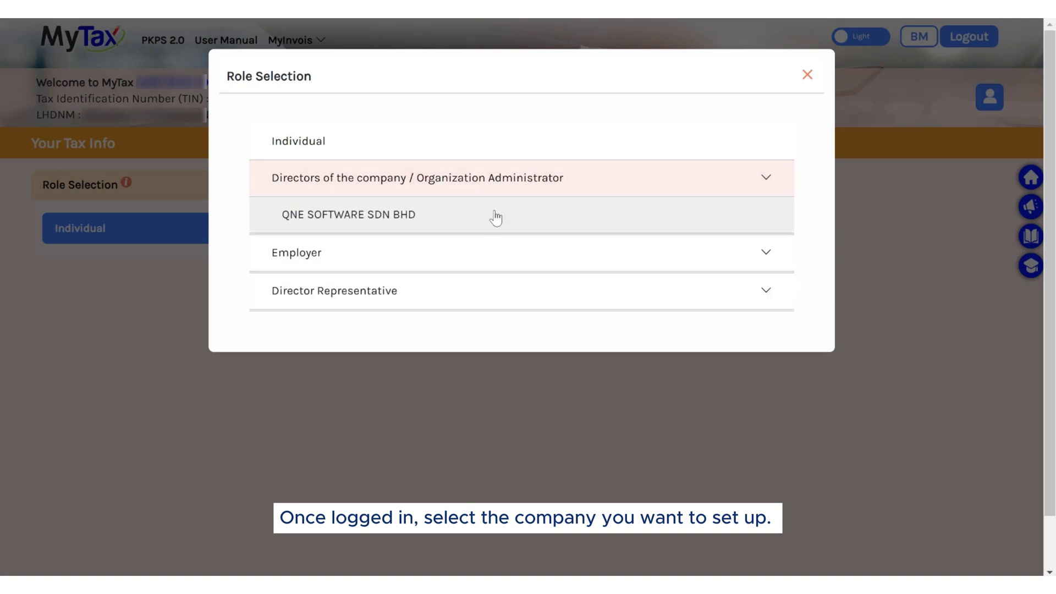
{"action": "left_click", "coordinate": [492, 216]}
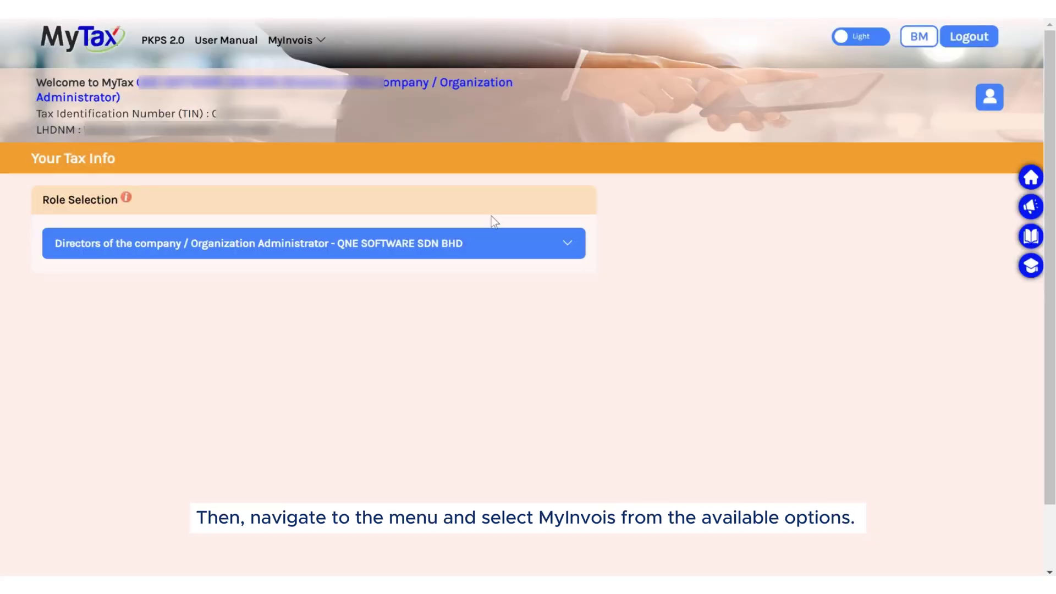
{"action": "left_click", "coordinate": [322, 44]}
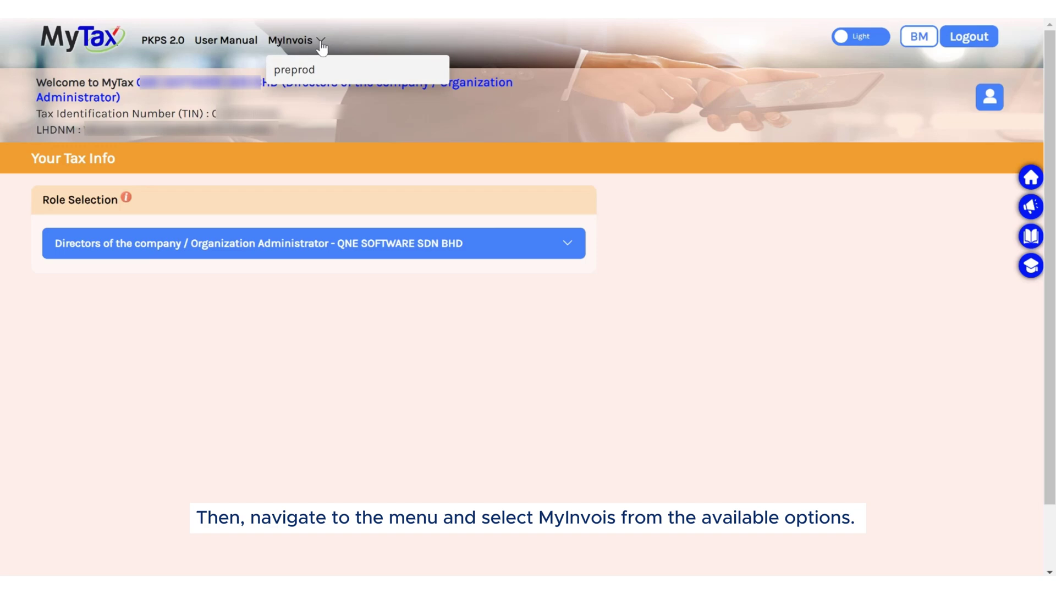
{"action": "left_click", "coordinate": [304, 67]}
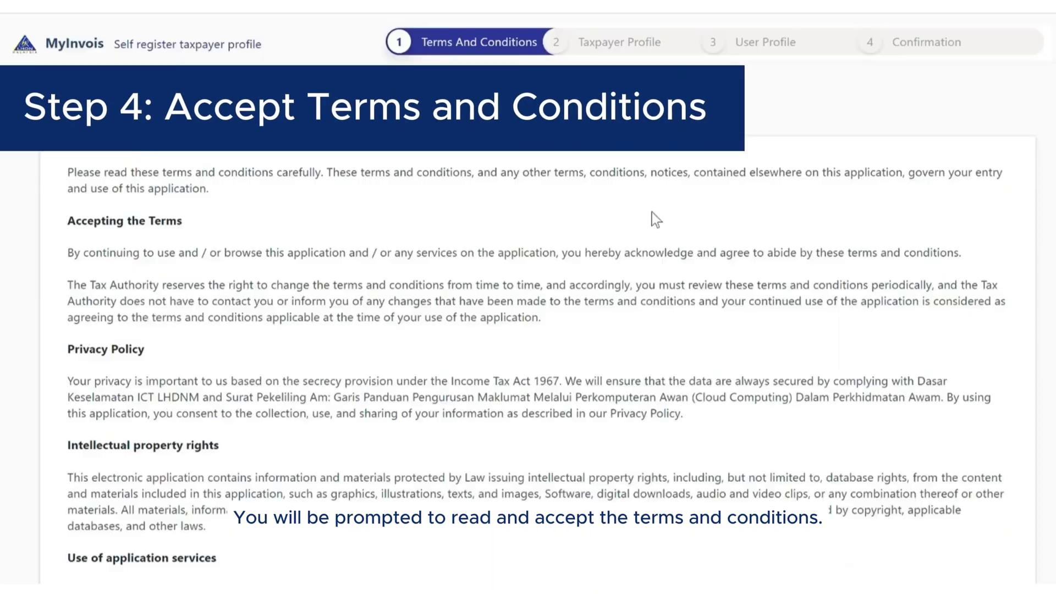
Step: Accept the MyInvois terms and conditions and review the prefilled General Information form
{"action": "scroll", "coordinate": [651, 213], "scroll_direction": "down", "scroll_amount": 15}
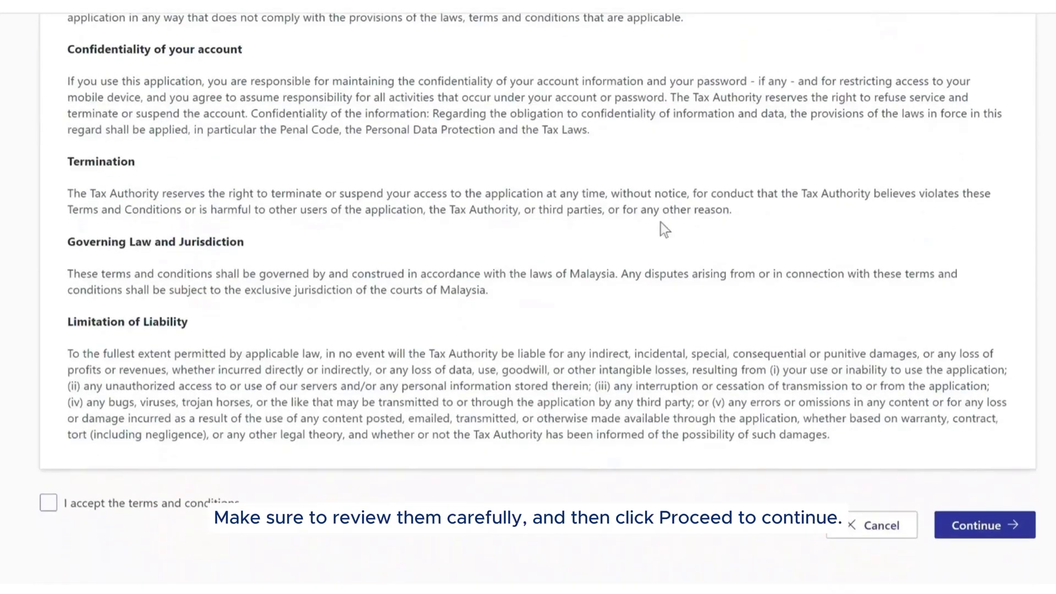
{"action": "left_click", "coordinate": [136, 481]}
{"action": "left_click", "coordinate": [69, 482]}
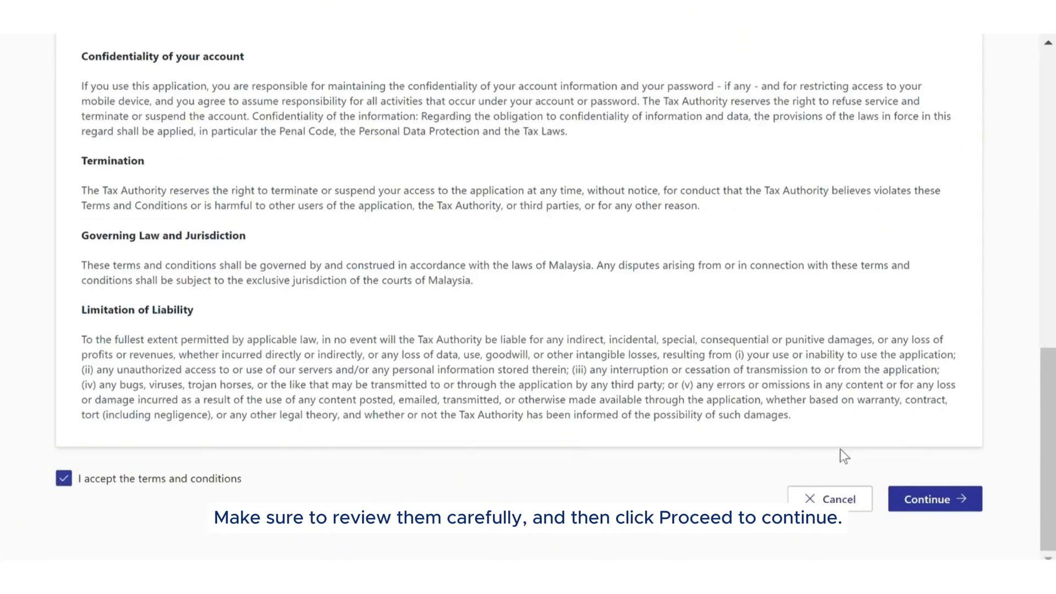
{"action": "left_click", "coordinate": [929, 499]}
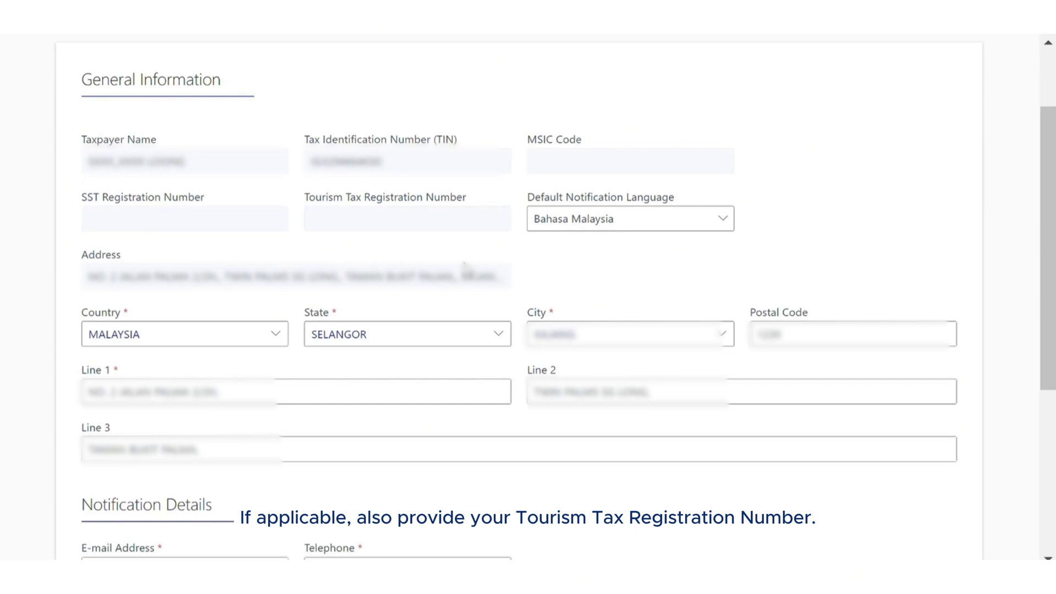
{"action": "scroll", "coordinate": [464, 263], "scroll_direction": "down", "scroll_amount": 2}
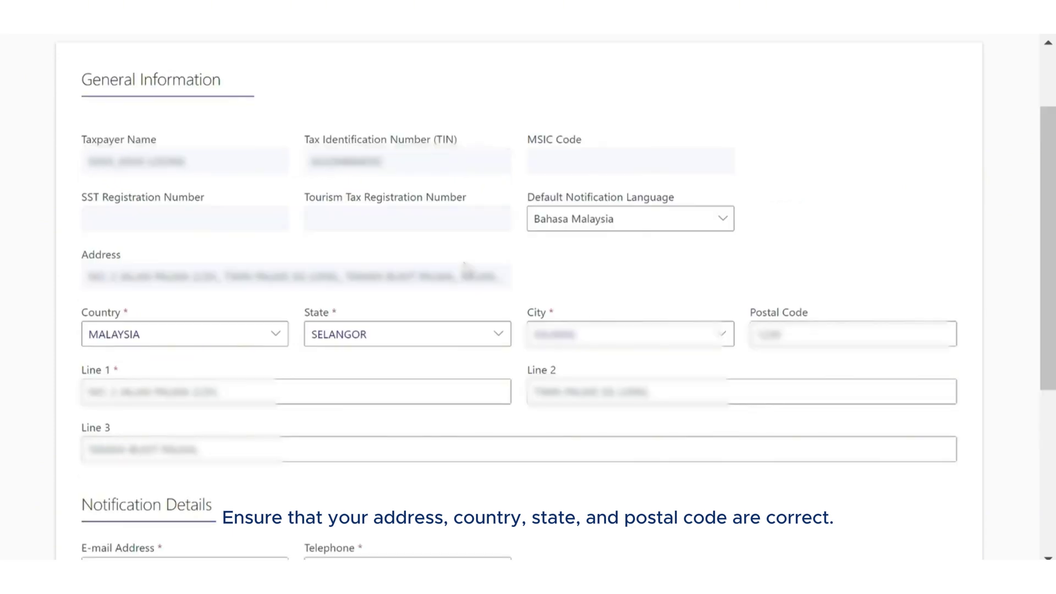
{"action": "scroll", "coordinate": [463, 263], "scroll_direction": "down", "scroll_amount": 4}
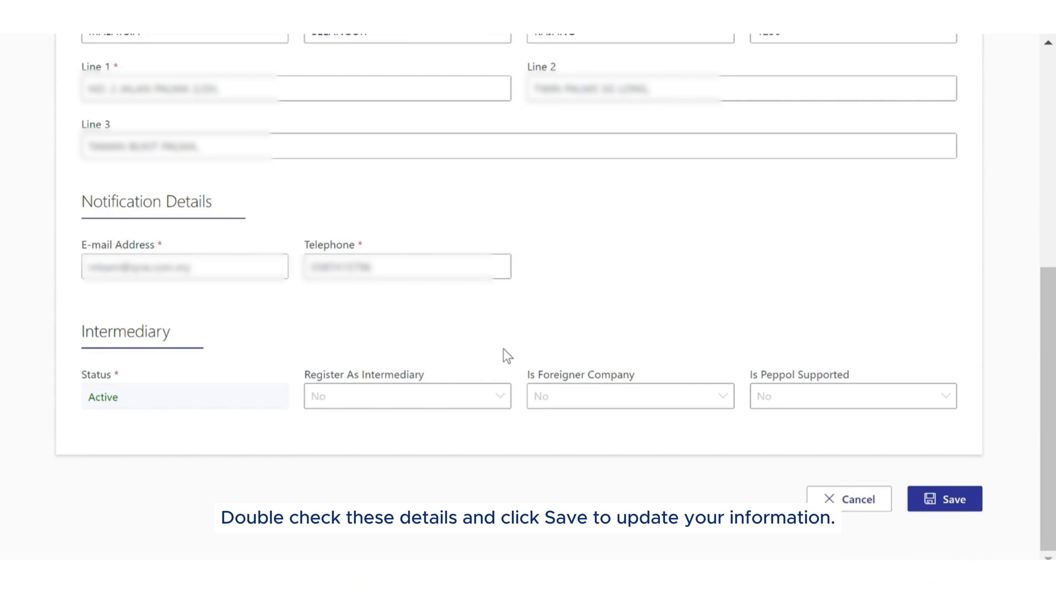
Step: Save the taxpayer profile, then save the user profile with English notification language
{"action": "left_click", "coordinate": [934, 500]}
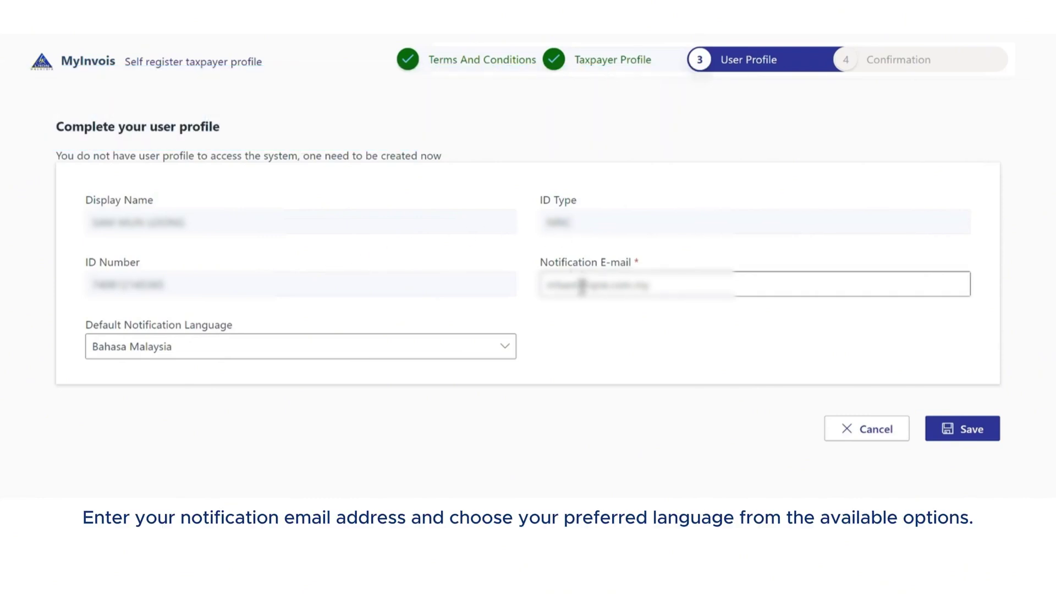
{"action": "left_click", "coordinate": [367, 355]}
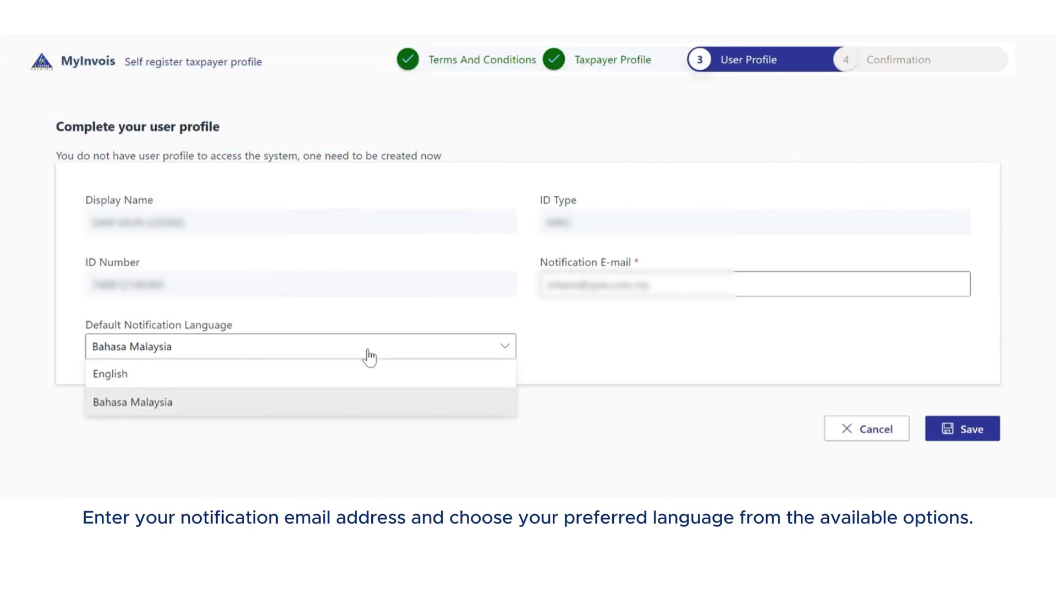
{"action": "left_click", "coordinate": [332, 377]}
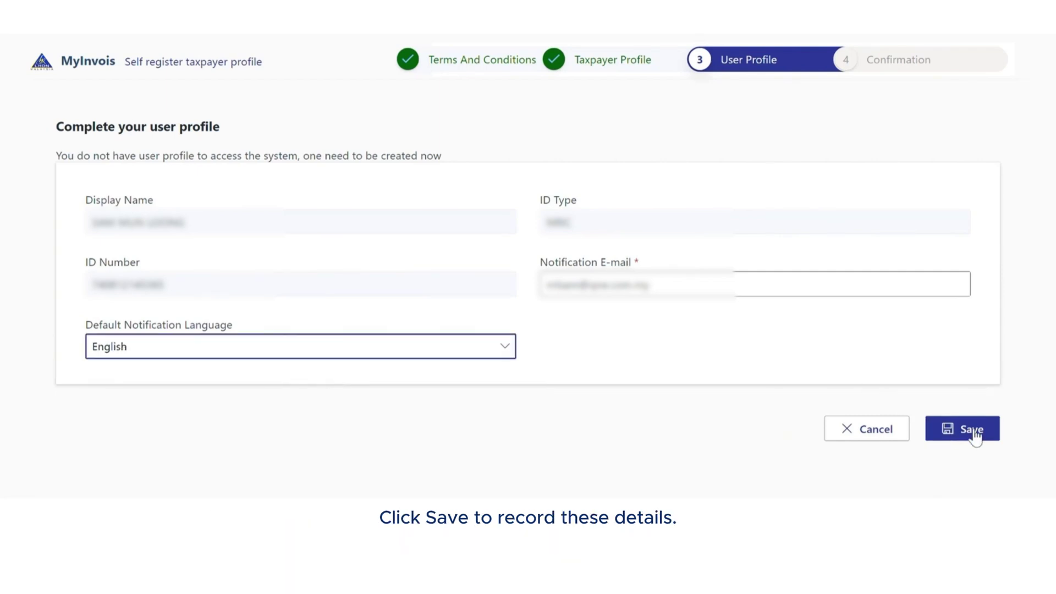
{"action": "left_click", "coordinate": [973, 435]}
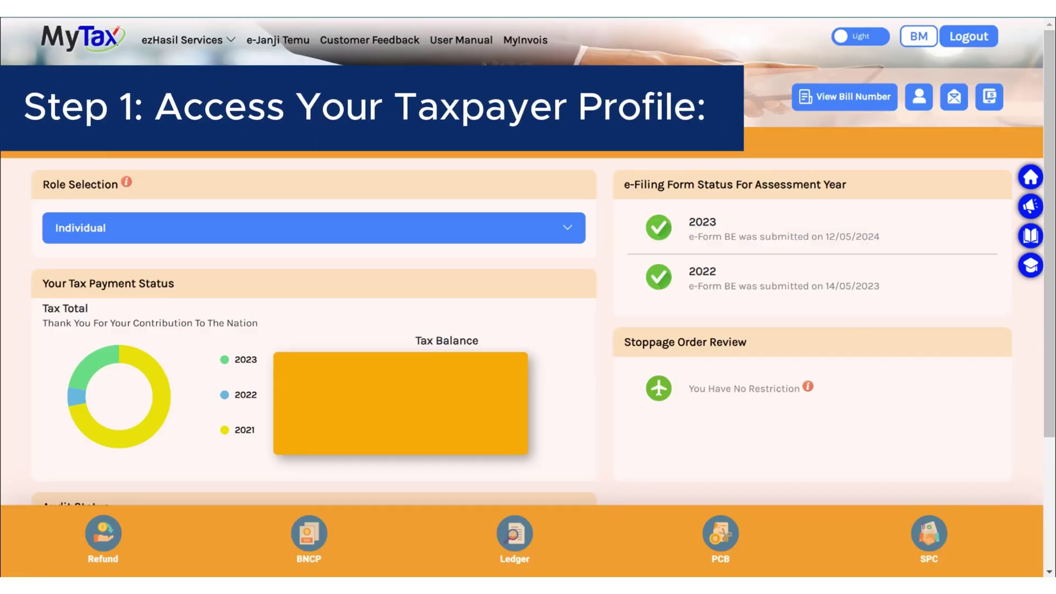
Step: Go from MyTax to MyInvois and choose View Taxpayer Profile from the account menu
{"action": "left_click", "coordinate": [548, 44]}
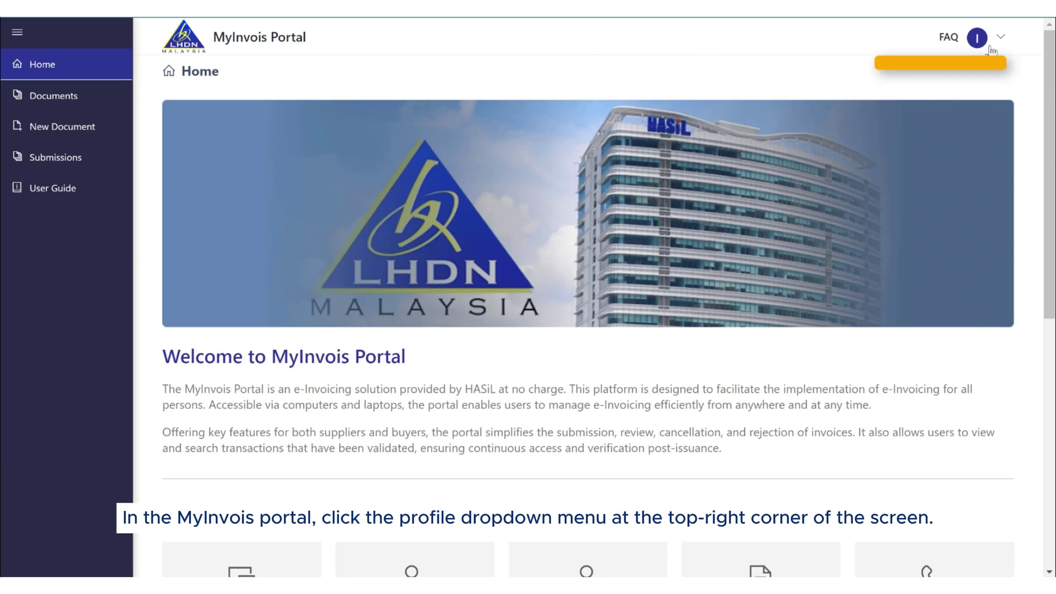
{"action": "left_click", "coordinate": [1001, 40]}
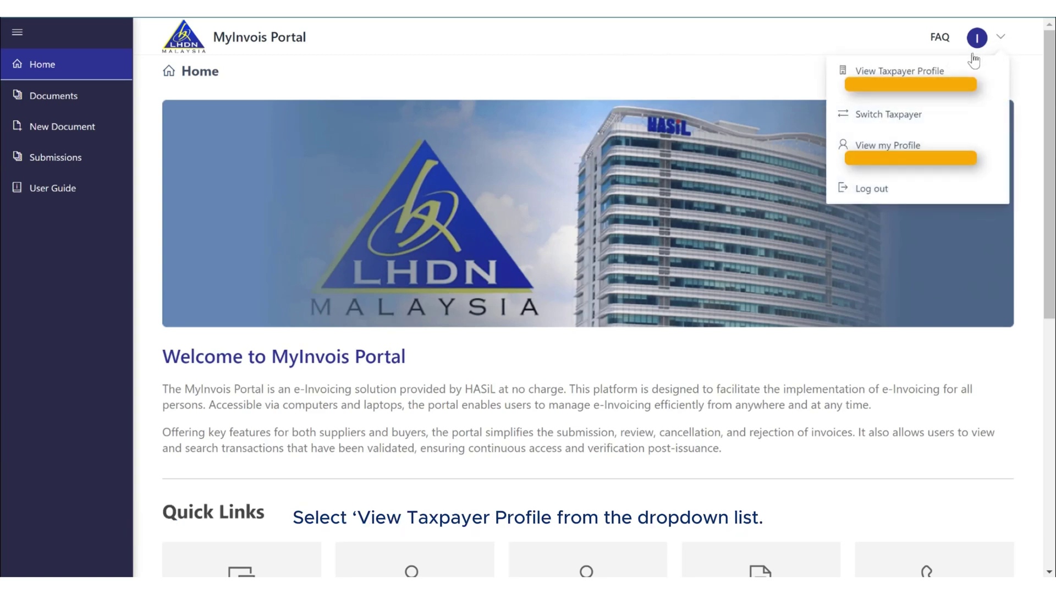
{"action": "left_click", "coordinate": [922, 97]}
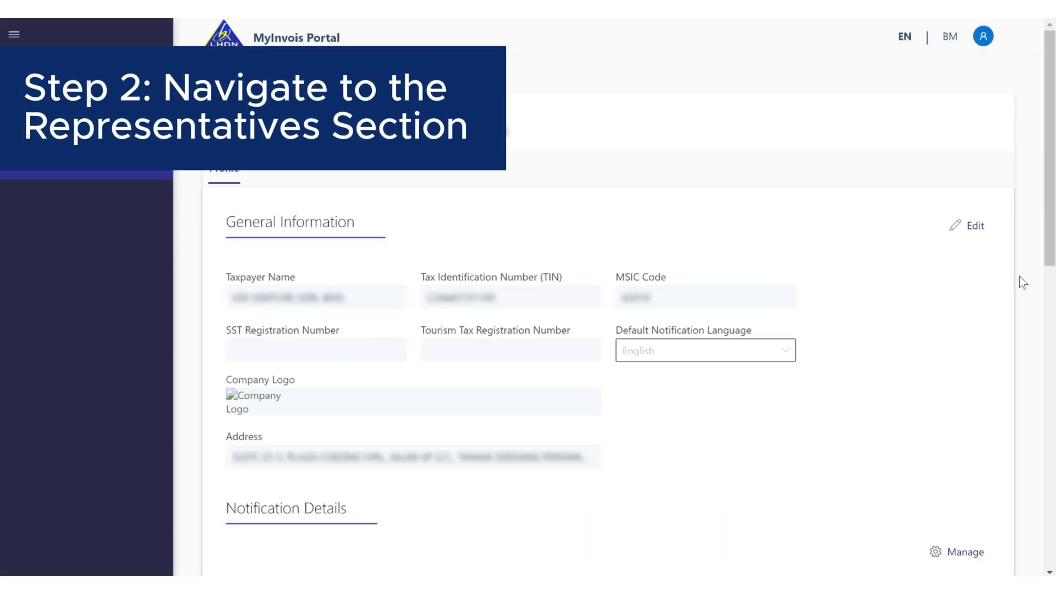
Step: Add an intermediary, pasting its TIN and BRN and naming it 'QNE Optimum Sdn Bhd'
{"action": "scroll", "coordinate": [1018, 276], "scroll_direction": "down", "scroll_amount": 15}
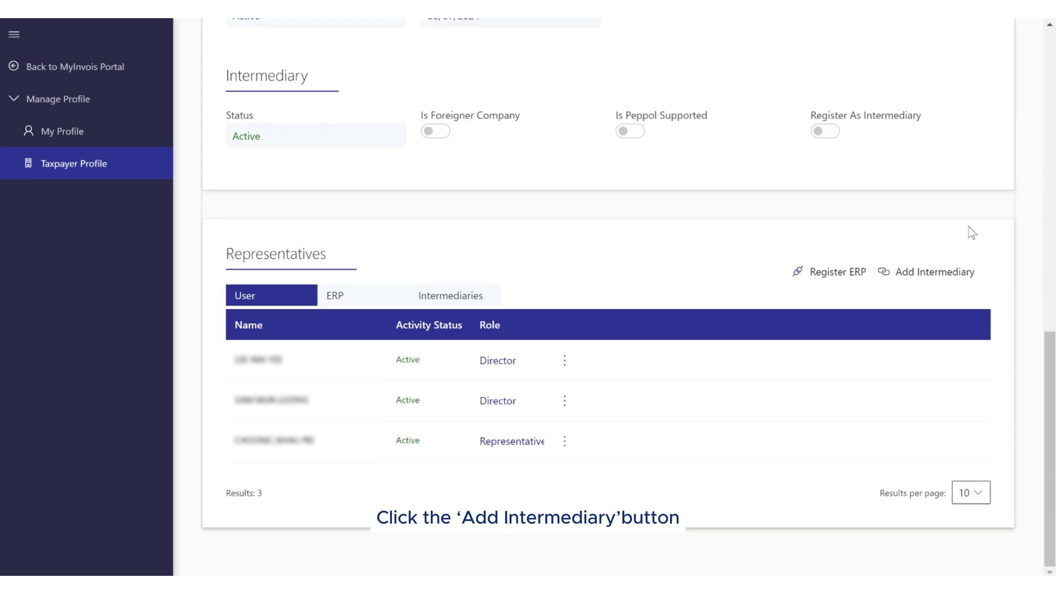
{"action": "left_click", "coordinate": [950, 268]}
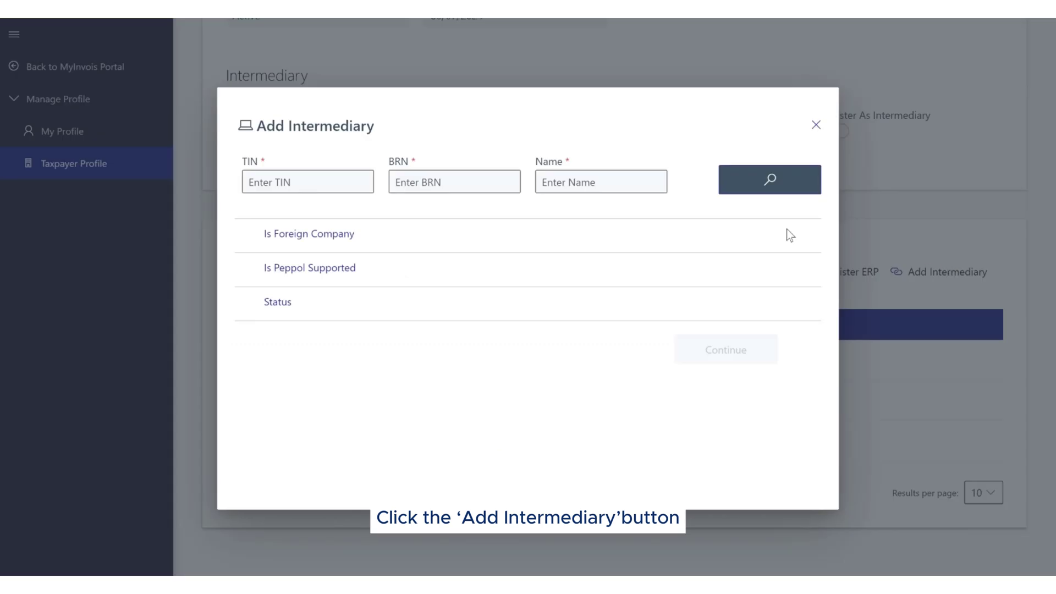
{"action": "left_click", "coordinate": [278, 184]}
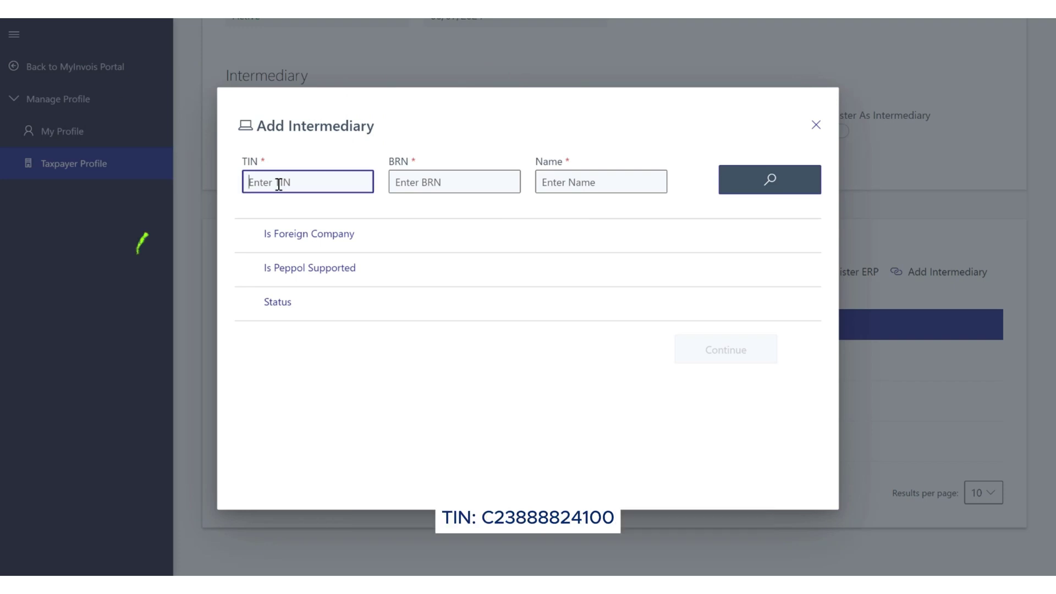
{"action": "left_click", "coordinate": [279, 184]}
{"action": "key", "text": "ctrl+v"}
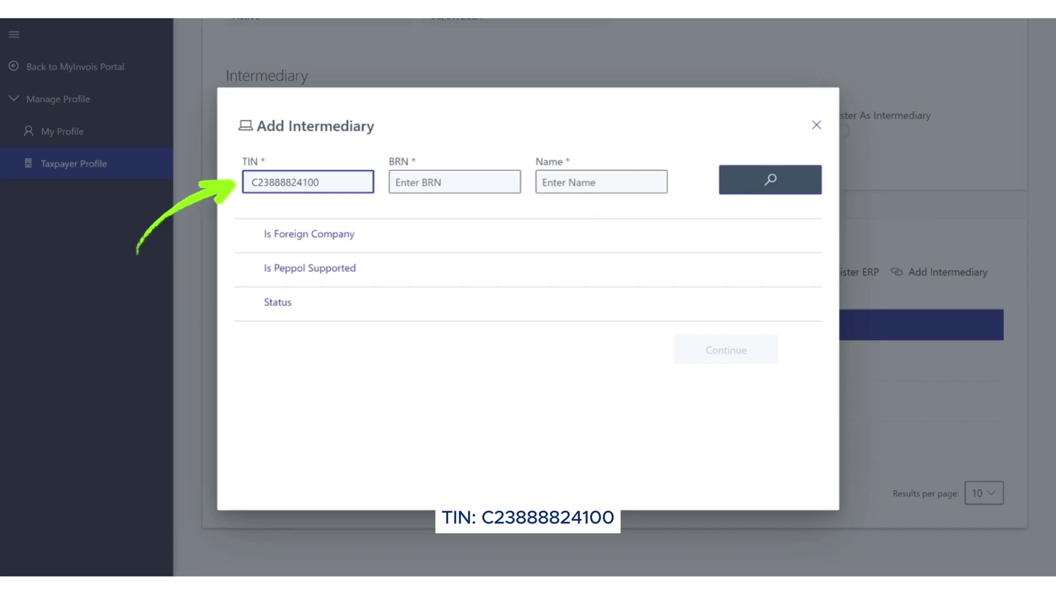
{"action": "left_click", "coordinate": [469, 171]}
{"action": "key", "text": "ctrl+v"}
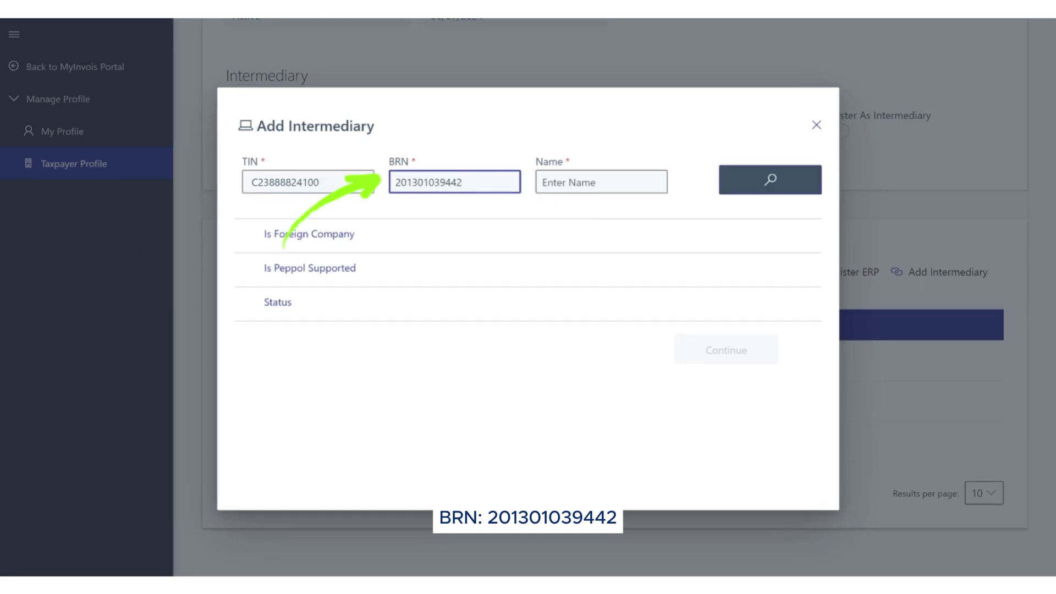
{"action": "left_click", "coordinate": [622, 177]}
{"action": "type", "text": "Q"}
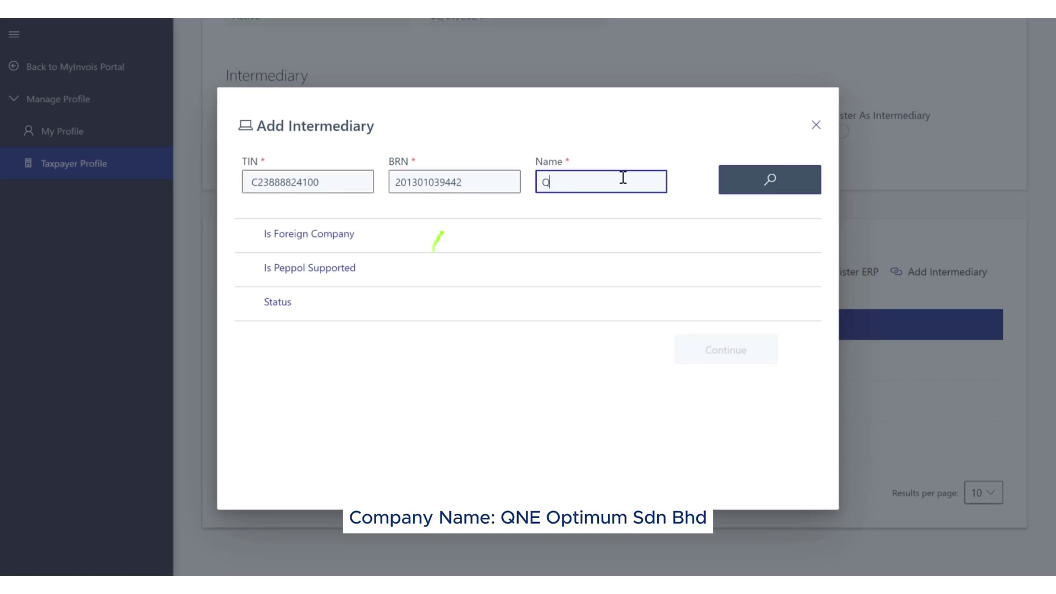
{"action": "type", "text": "NE Optim"}
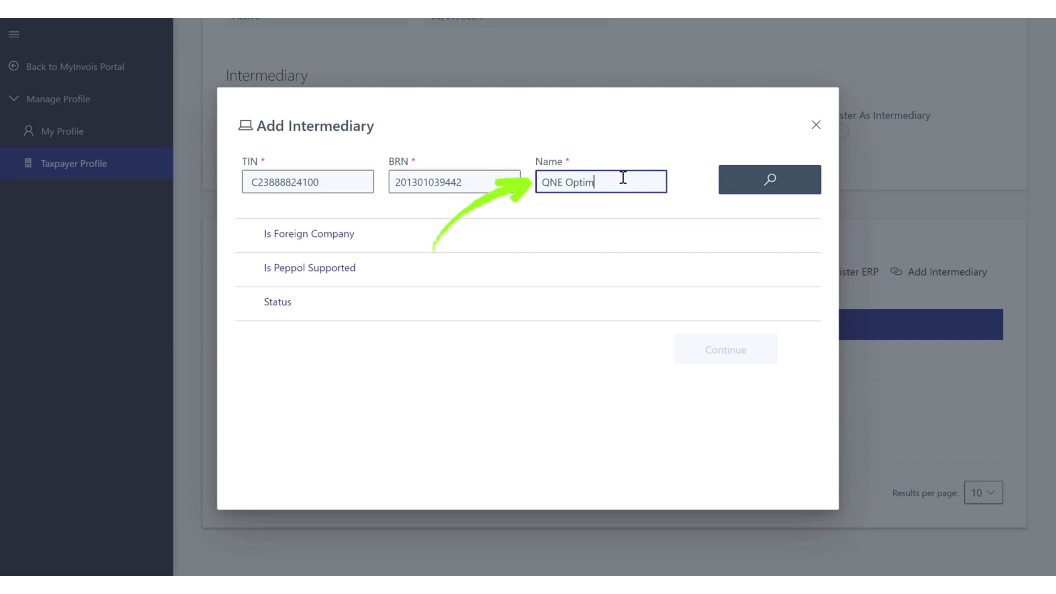
{"action": "type", "text": "um Sdn Bhd"}
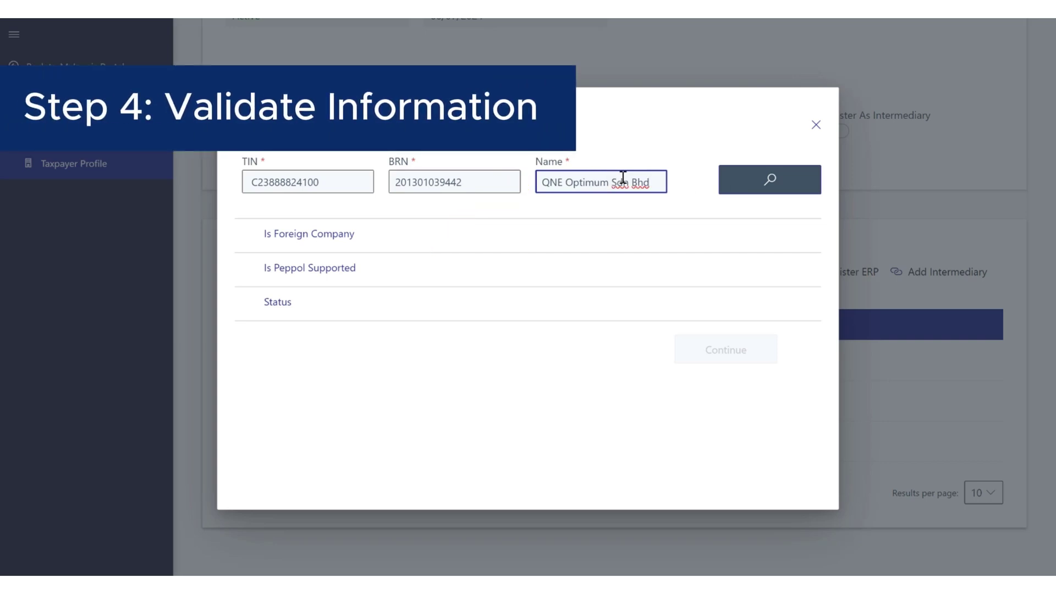
Step: Validate QNE Optimum Sdn Bhd's TIN, BRN and name, then continue to permissions
{"action": "left_click", "coordinate": [764, 184]}
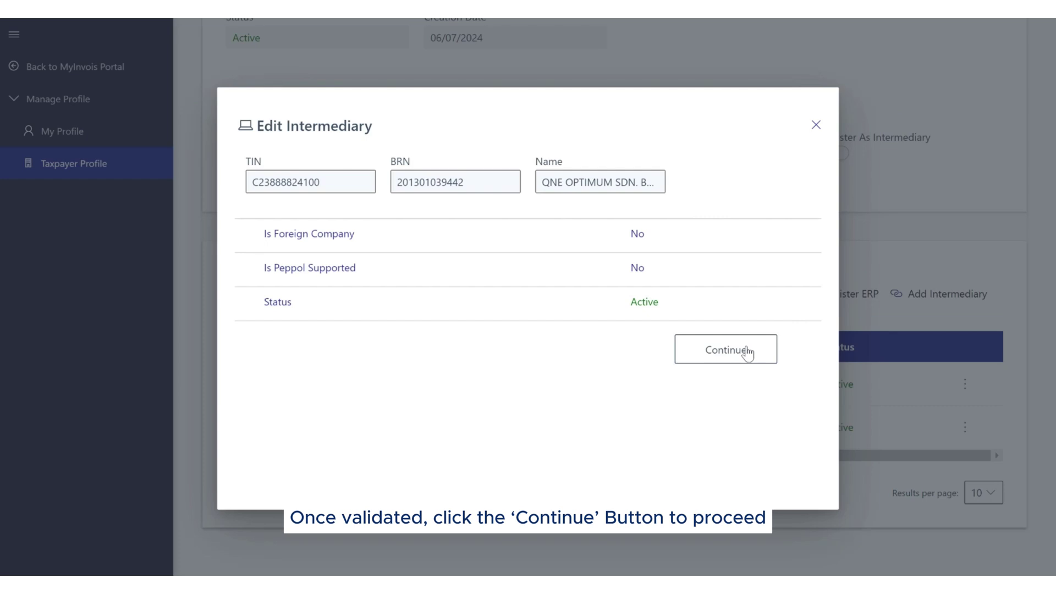
{"action": "left_click", "coordinate": [748, 352]}
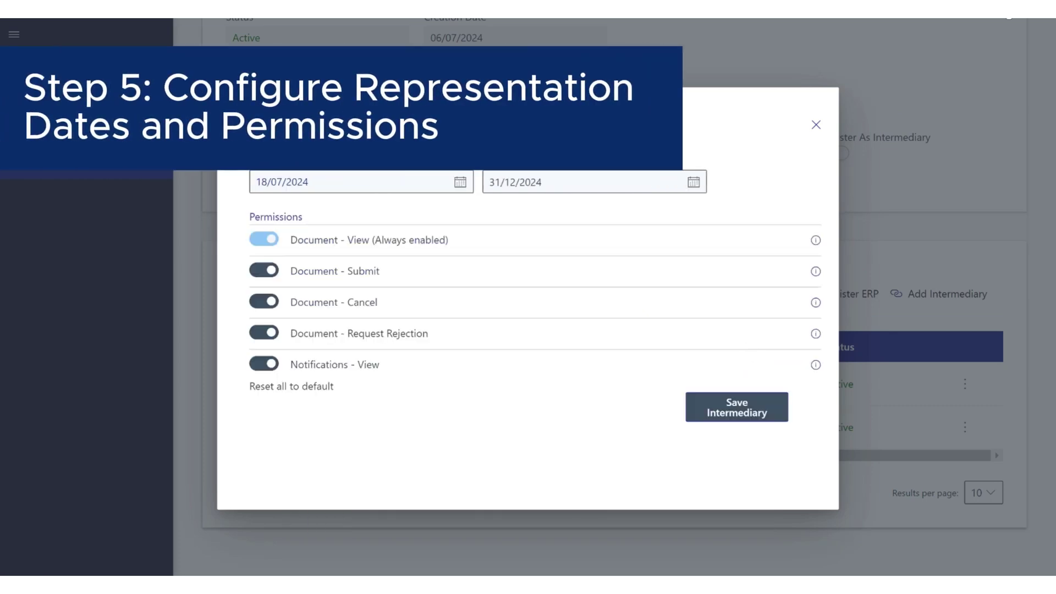
Step: Set the Representation To date to 05/08/2034
{"action": "left_click", "coordinate": [669, 187]}
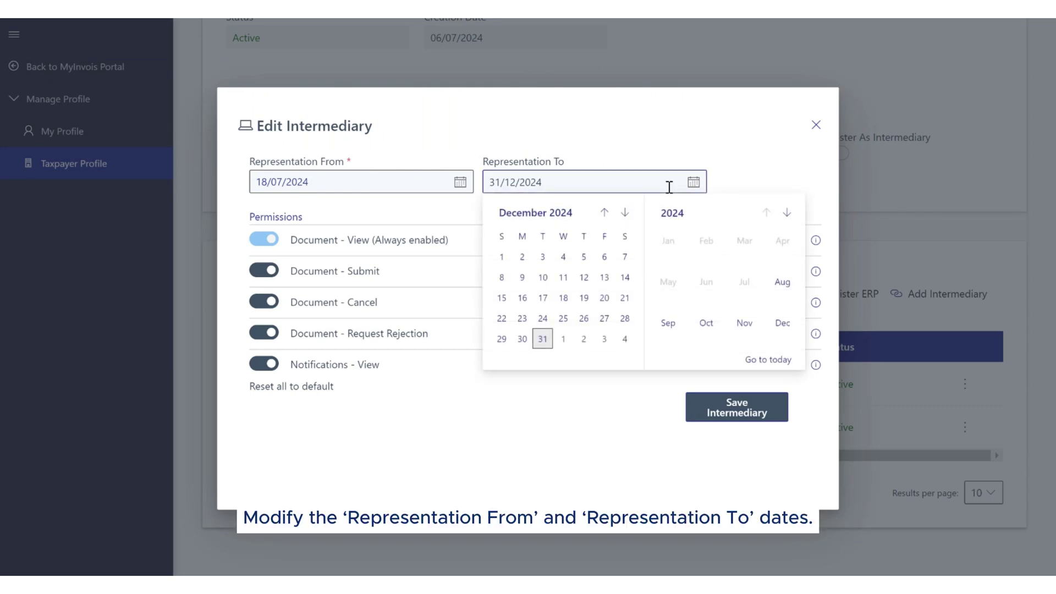
{"action": "left_click", "coordinate": [694, 216]}
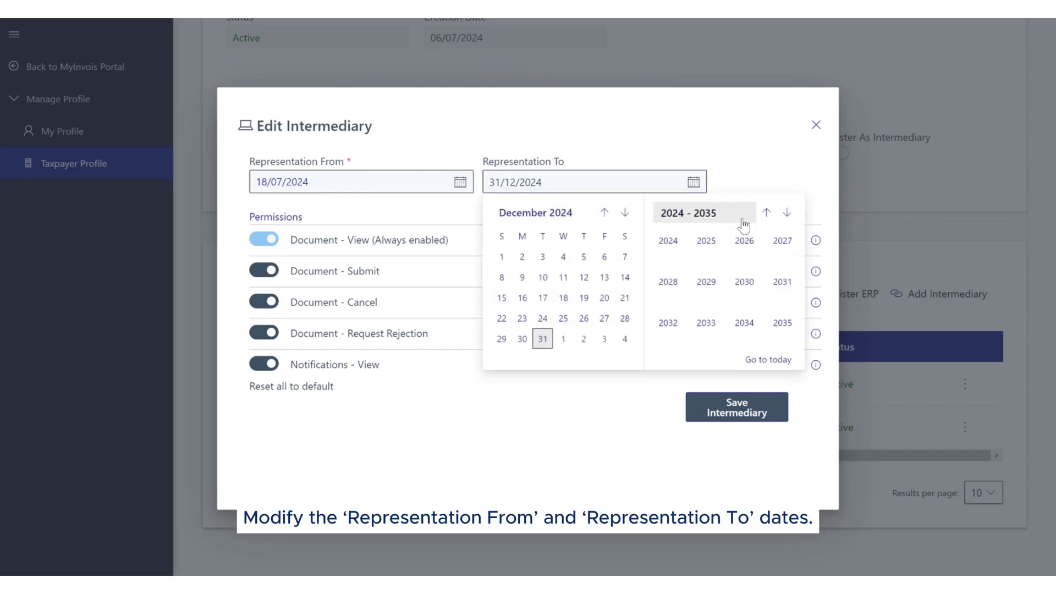
{"action": "left_click", "coordinate": [744, 322]}
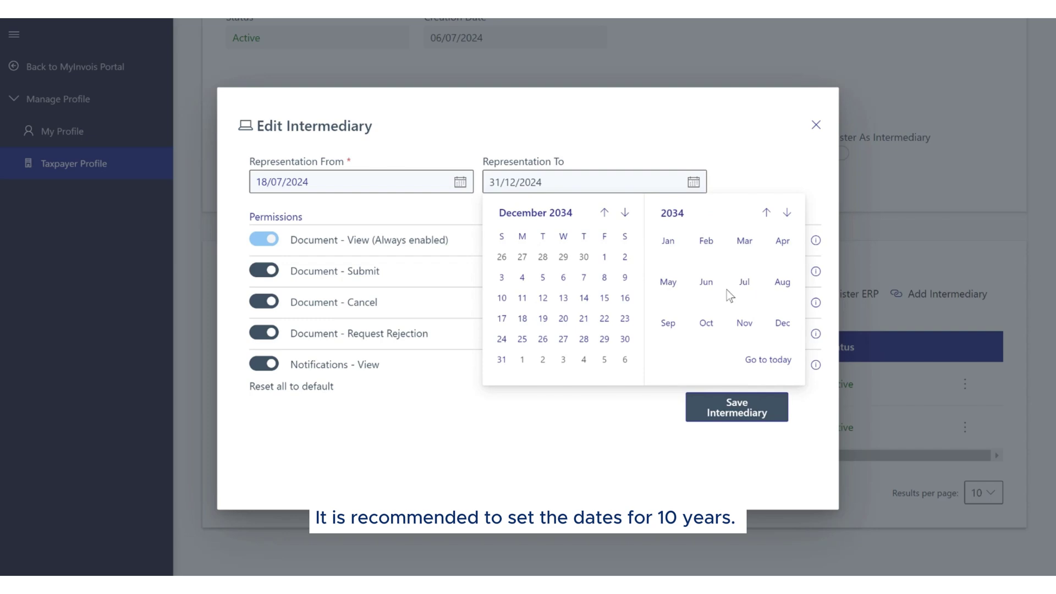
{"action": "left_click", "coordinate": [782, 282]}
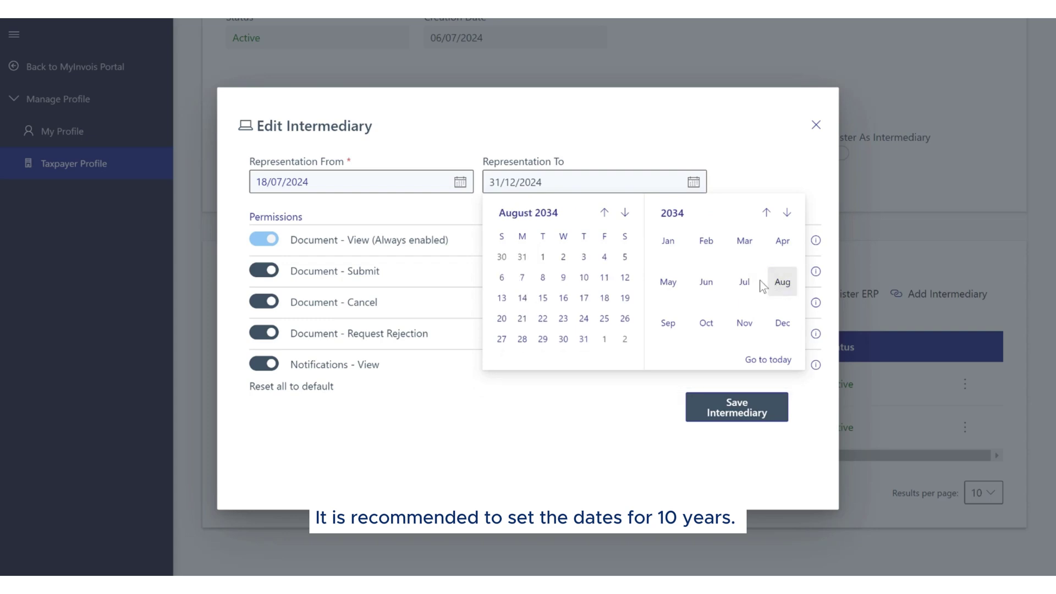
{"action": "left_click", "coordinate": [623, 257]}
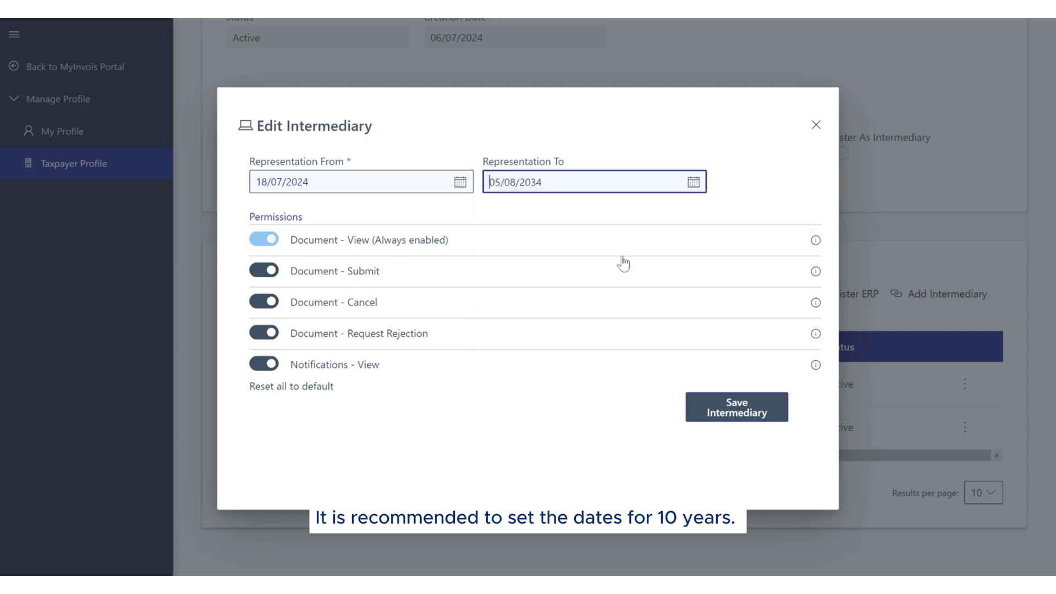
Step: Leave the Document Submit and Cancel permissions switched on after toggling them
{"action": "left_click", "coordinate": [263, 272]}
{"action": "left_click", "coordinate": [264, 301]}
{"action": "left_click", "coordinate": [264, 302]}
{"action": "left_click", "coordinate": [264, 270]}
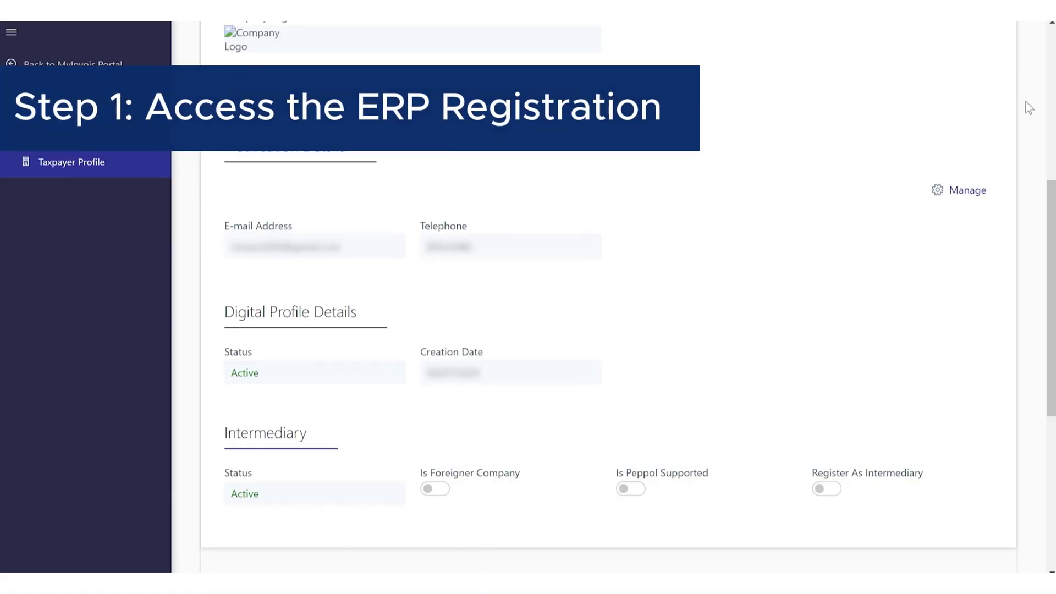
Step: Register ERP system QNE AI Cloud Accounting with 3-year client secret expiration
{"action": "scroll", "coordinate": [1025, 108], "scroll_direction": "down", "scroll_amount": 6}
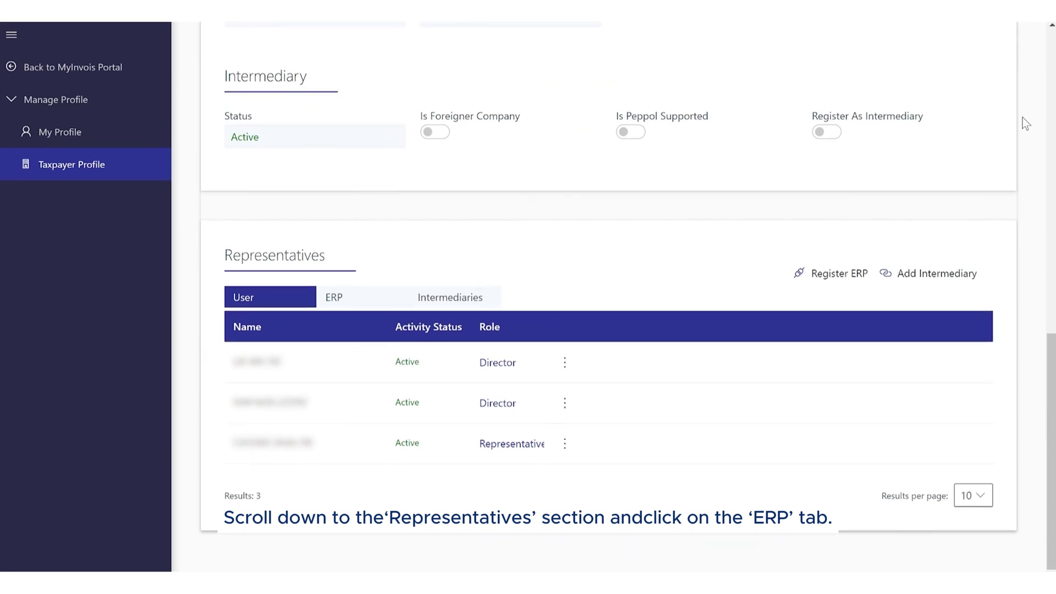
{"action": "left_click", "coordinate": [829, 273]}
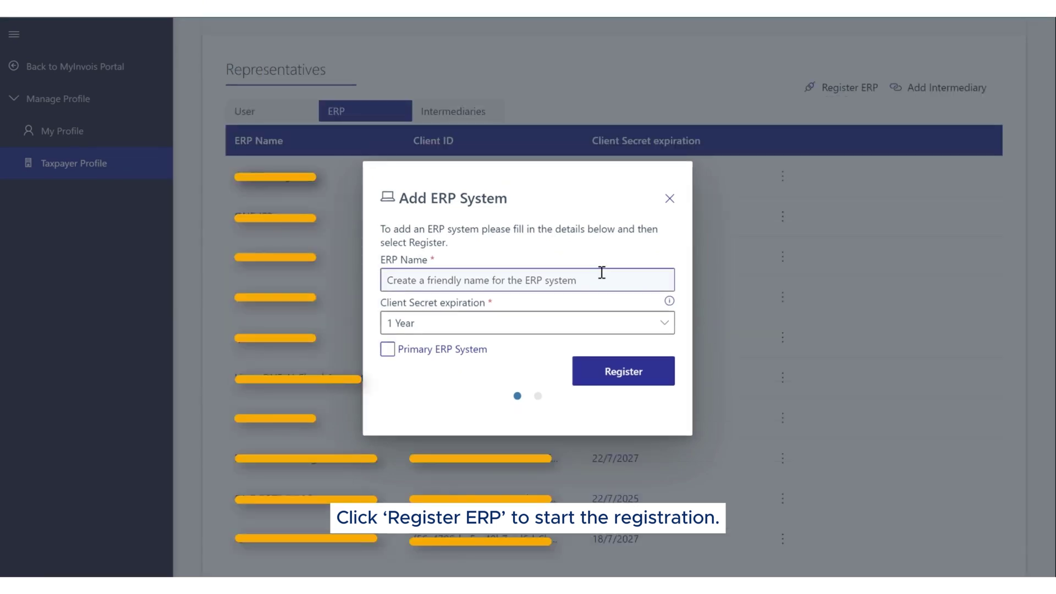
{"action": "left_click", "coordinate": [601, 272]}
{"action": "type", "text": "QNE AI Cloud Accounting"}
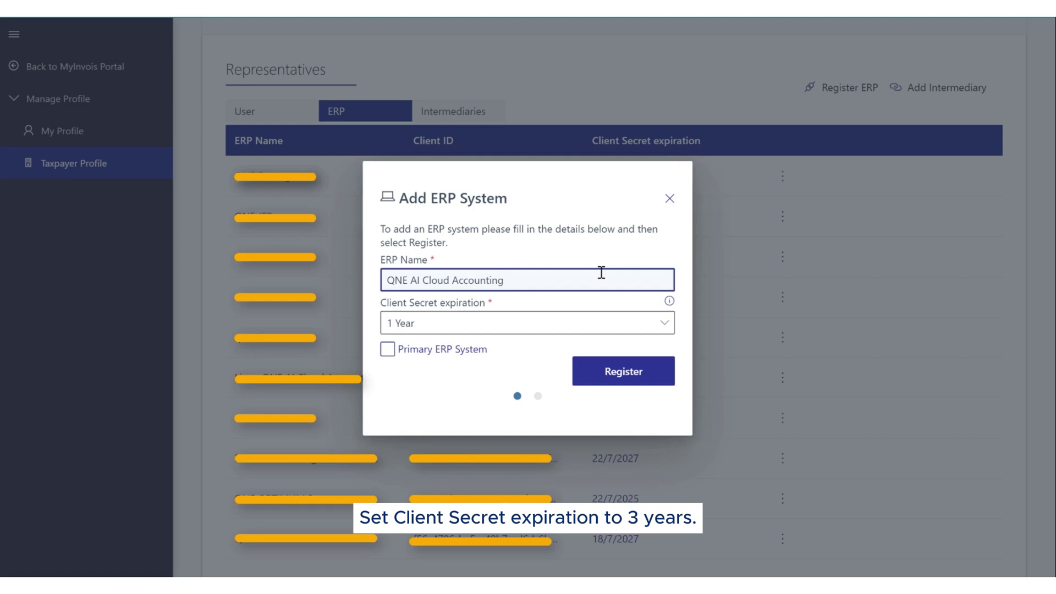
{"action": "left_click", "coordinate": [578, 332]}
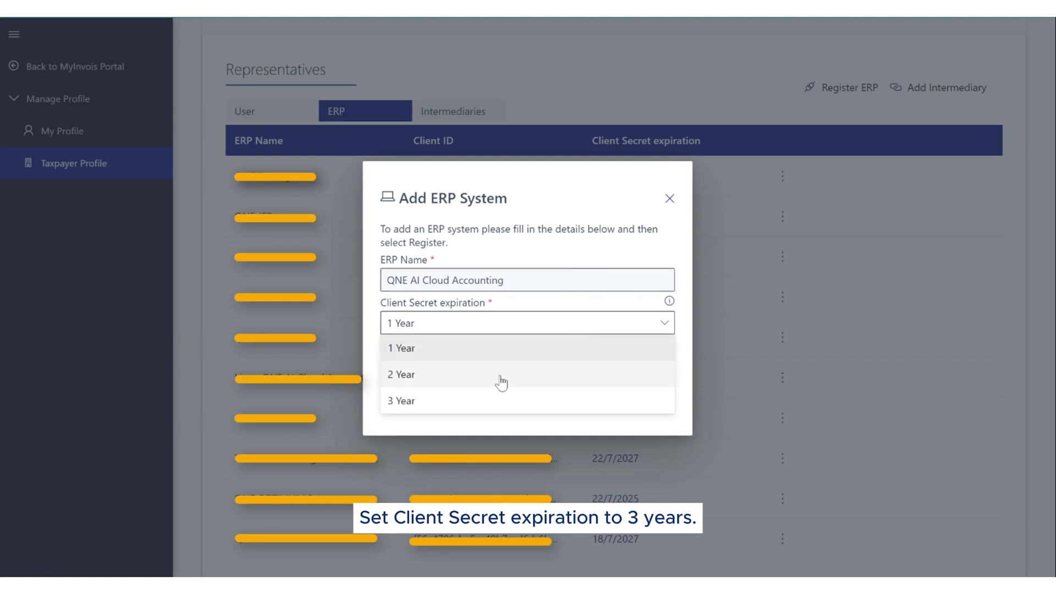
{"action": "left_click", "coordinate": [472, 401]}
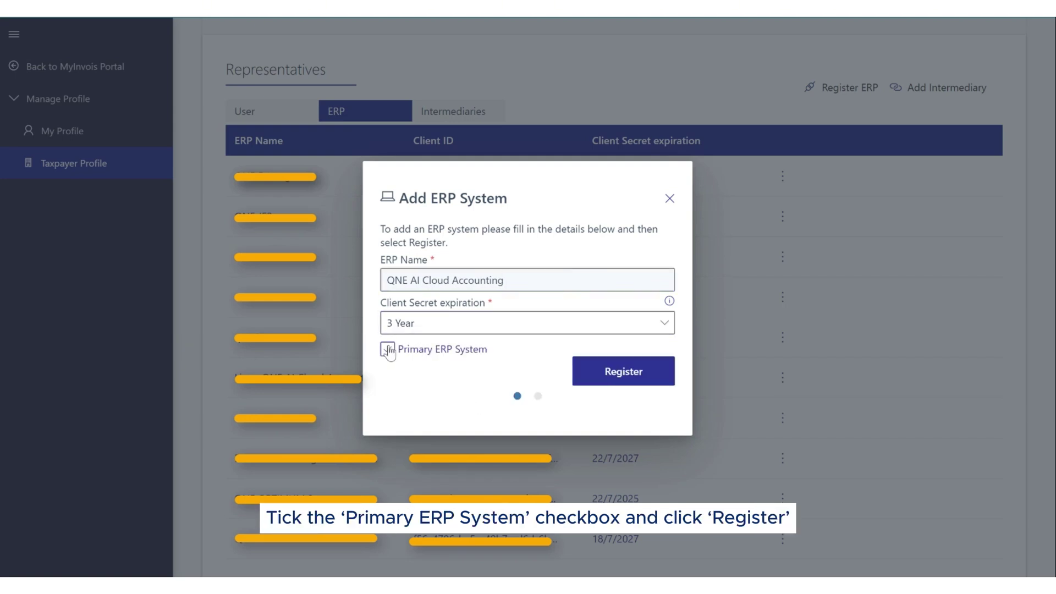
{"action": "left_click", "coordinate": [592, 381]}
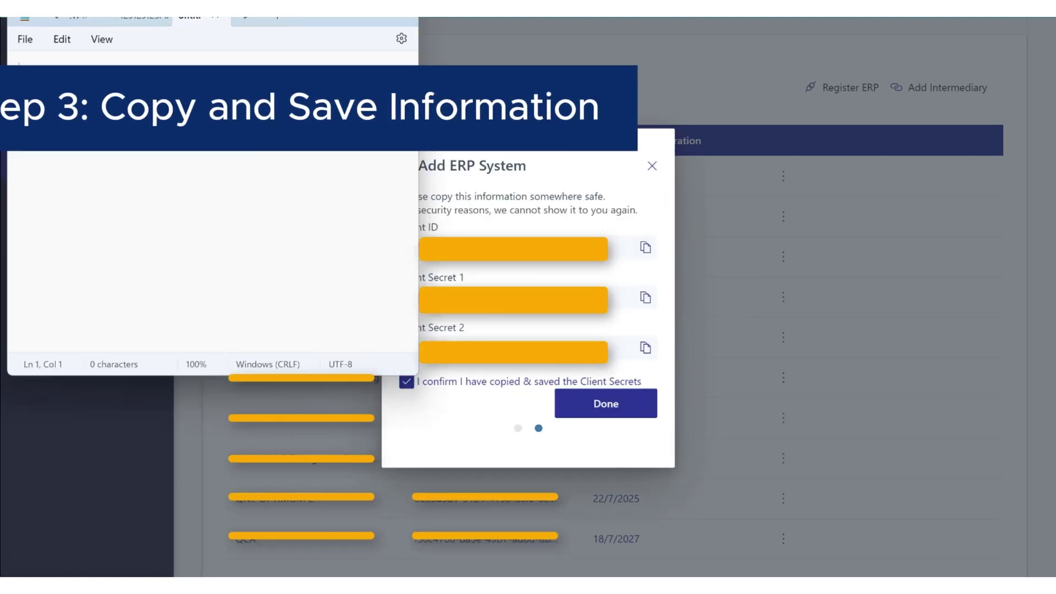
Step: Paste the Client ID into Notepad on its own line
{"action": "left_click", "coordinate": [628, 248]}
{"action": "left_click", "coordinate": [645, 247]}
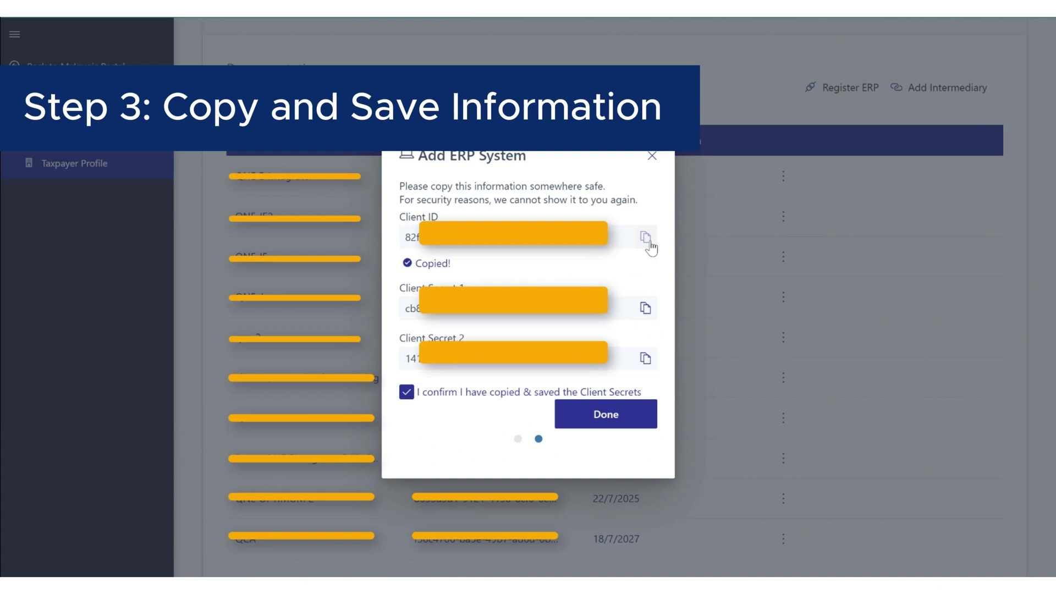
{"action": "key", "text": "alt+Tab"}
{"action": "key", "text": "ctrl+v"}
{"action": "key", "text": "Return"}
Step: Copy Client Secrets 1 and 2 into Notepad below the Client ID
{"action": "left_click", "coordinate": [644, 310]}
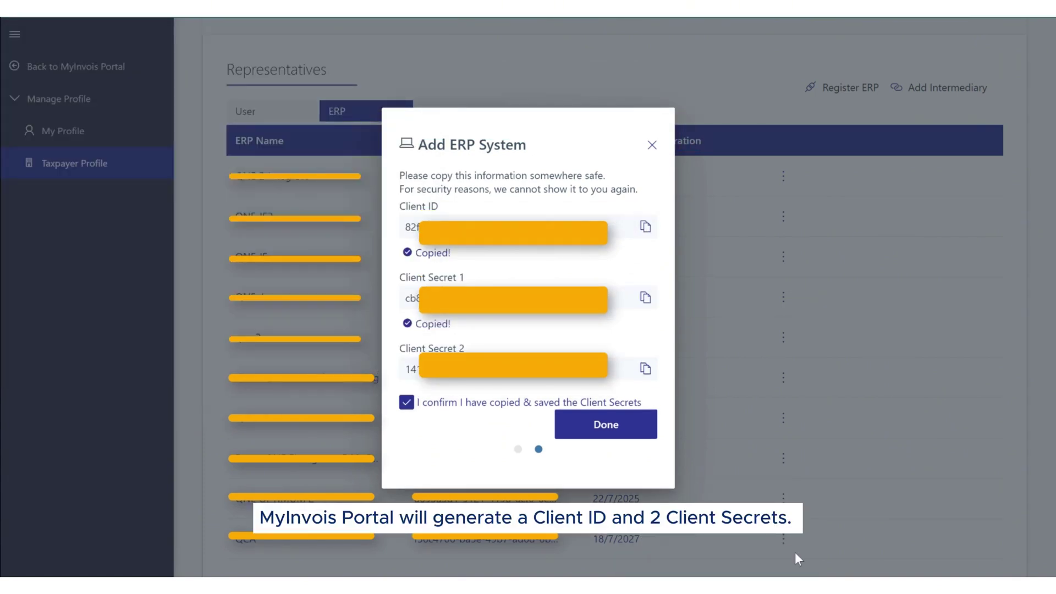
{"action": "key", "text": "alt+Tab"}
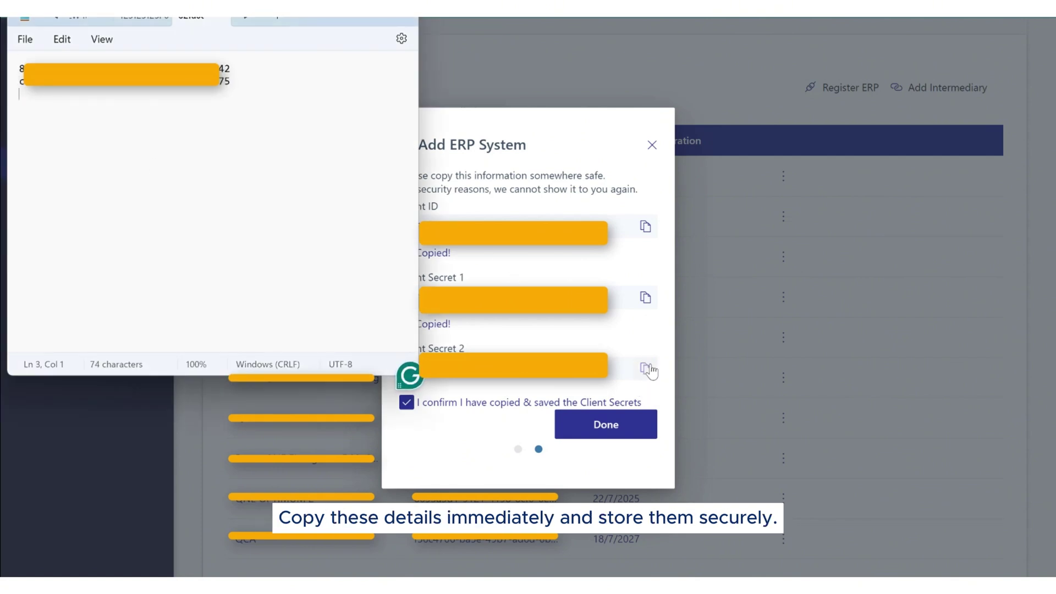
{"action": "left_click", "coordinate": [645, 368]}
{"action": "key", "text": "alt+Tab"}
{"action": "key", "text": "ctrl+v"}
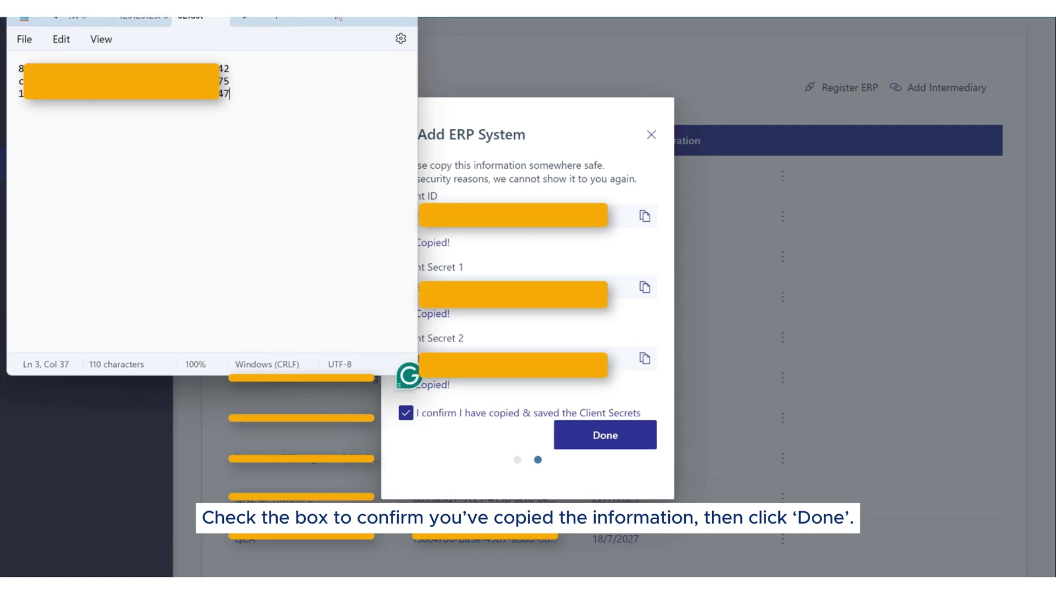
{"action": "key", "text": "alt+Tab"}
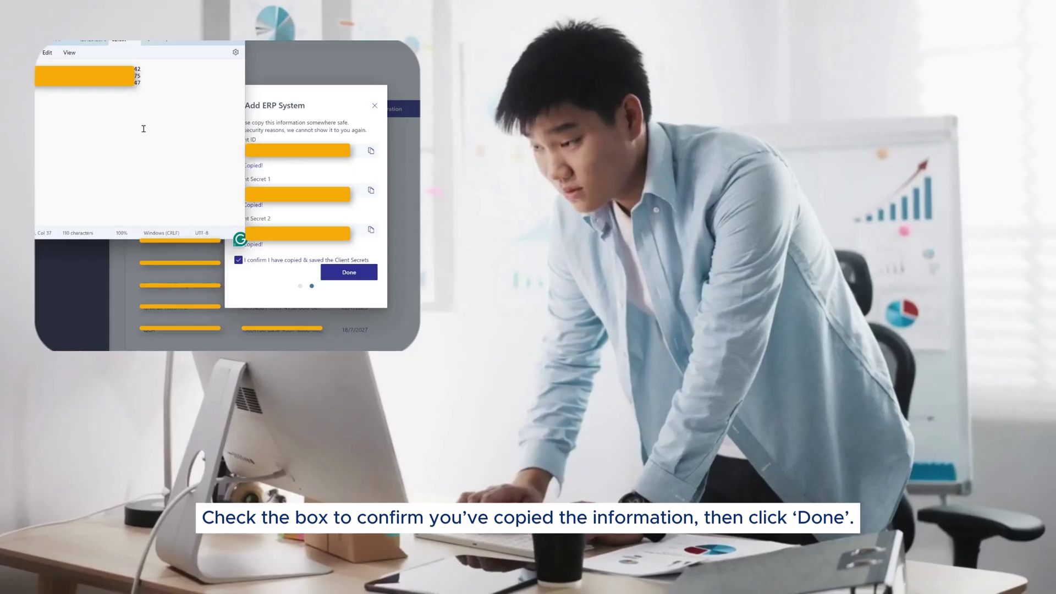
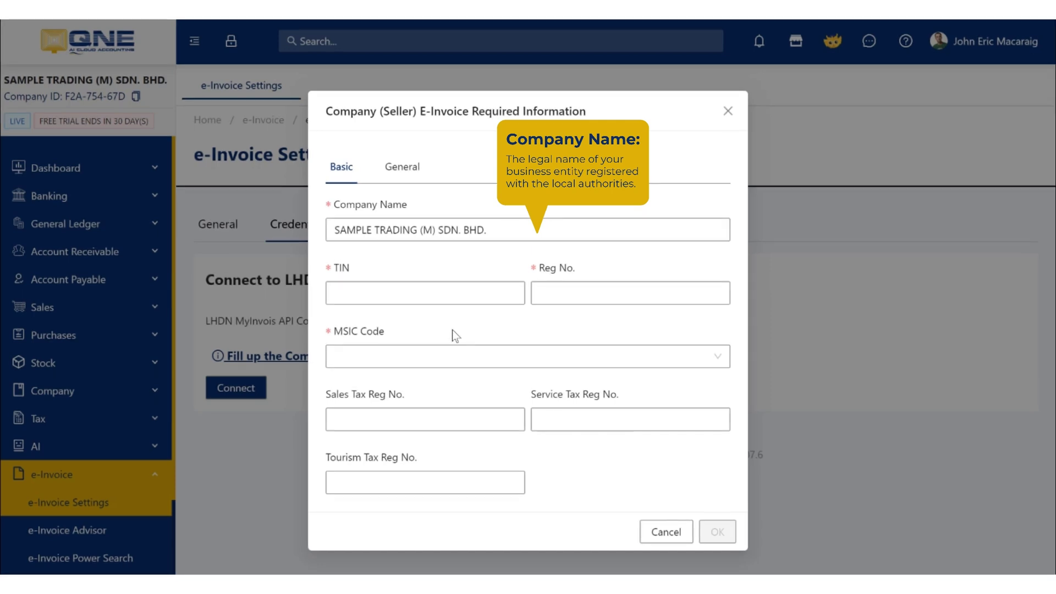
Step: Paste the company's TIN, enter its registration number, and choose MSIC code 62091
{"action": "left_click", "coordinate": [440, 302]}
{"action": "key", "text": "ctrl+v"}
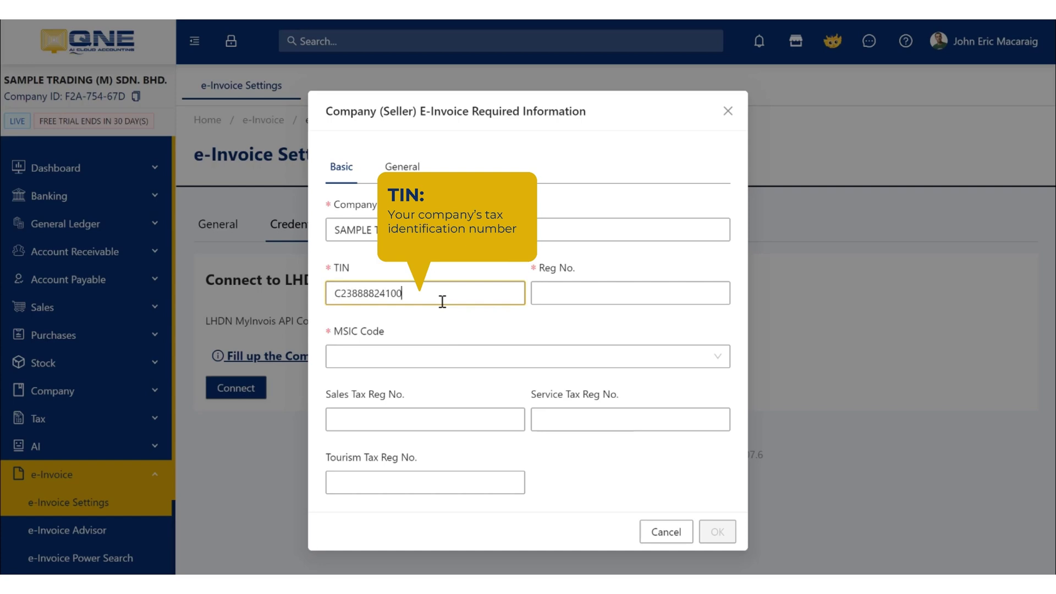
{"action": "left_click", "coordinate": [583, 304]}
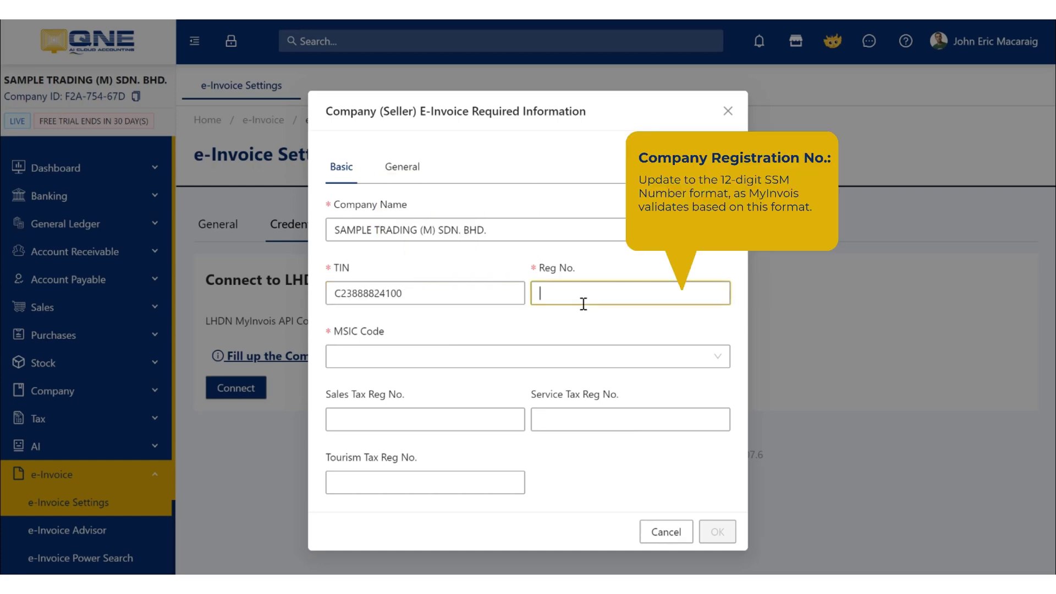
{"action": "left_click", "coordinate": [422, 351]}
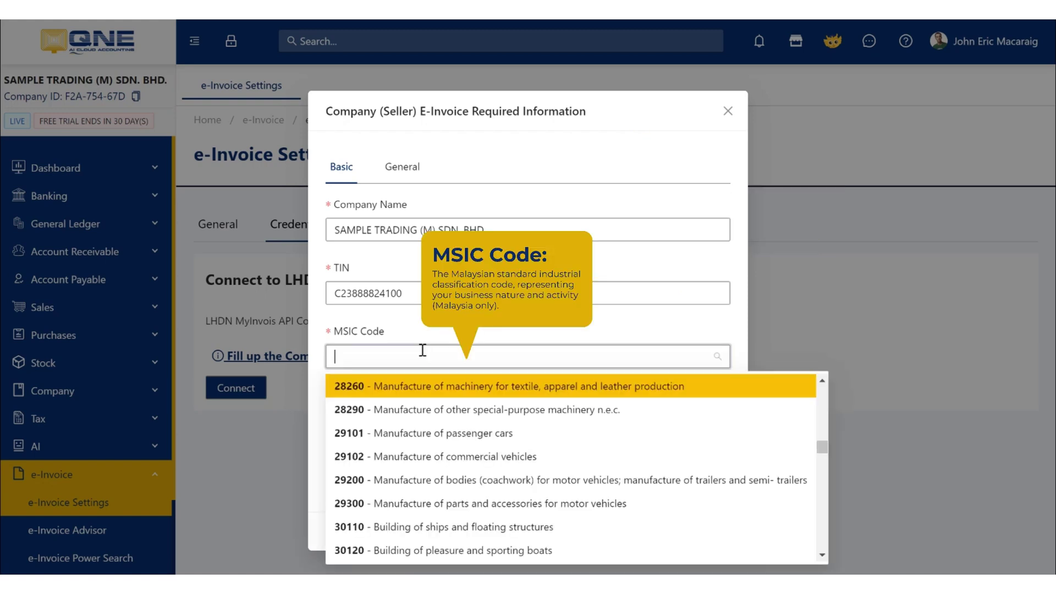
{"action": "type", "text": "62"}
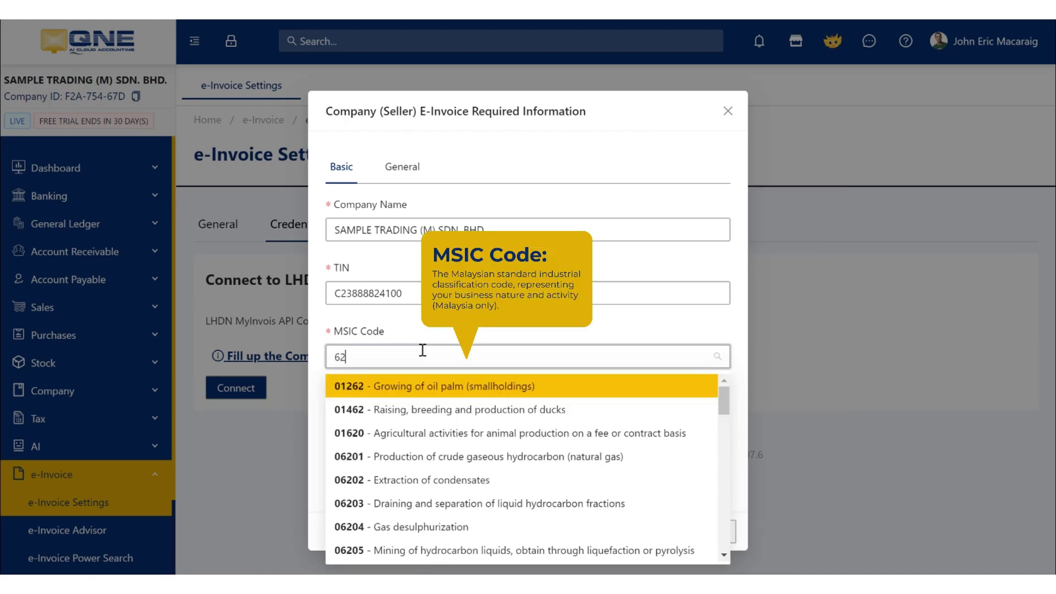
{"action": "type", "text": "09"}
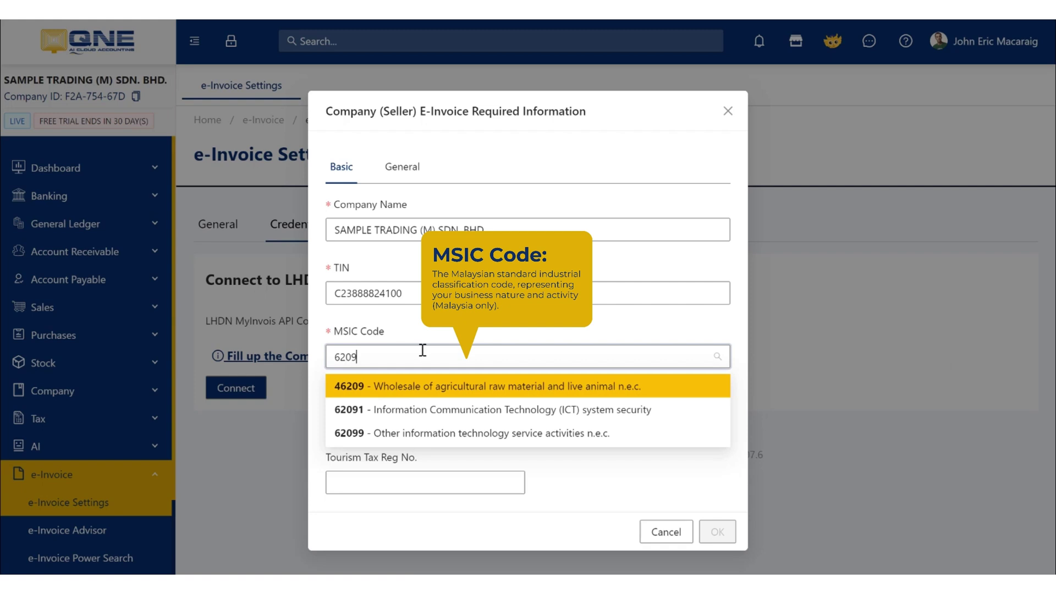
{"action": "left_click", "coordinate": [433, 413]}
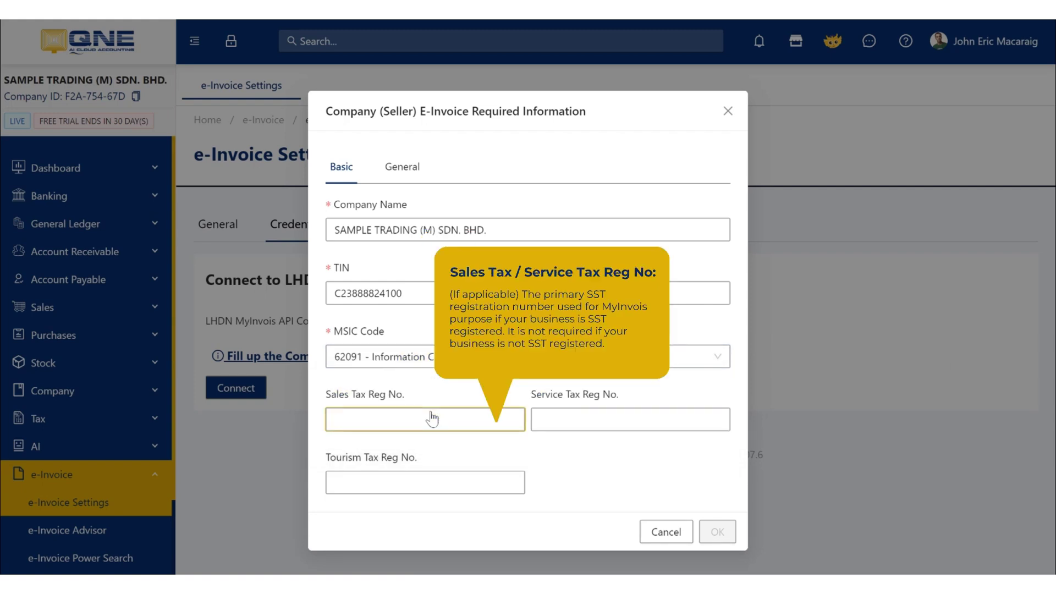
Step: Enter the company's sales, service and tourism tax registration numbers
{"action": "left_click", "coordinate": [431, 414]}
{"action": "left_click", "coordinate": [533, 423]}
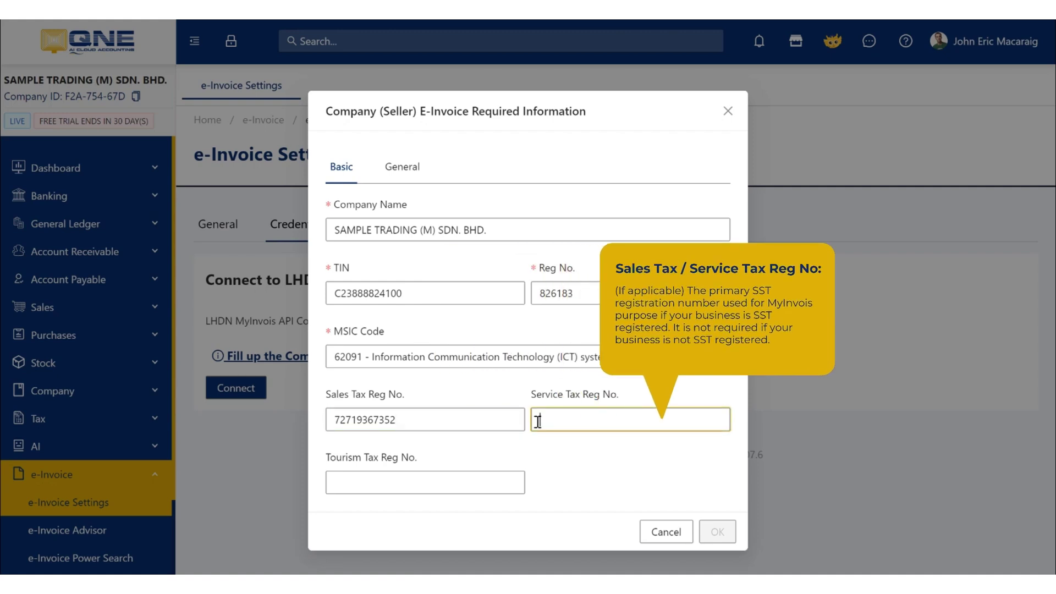
{"action": "left_click", "coordinate": [440, 487]}
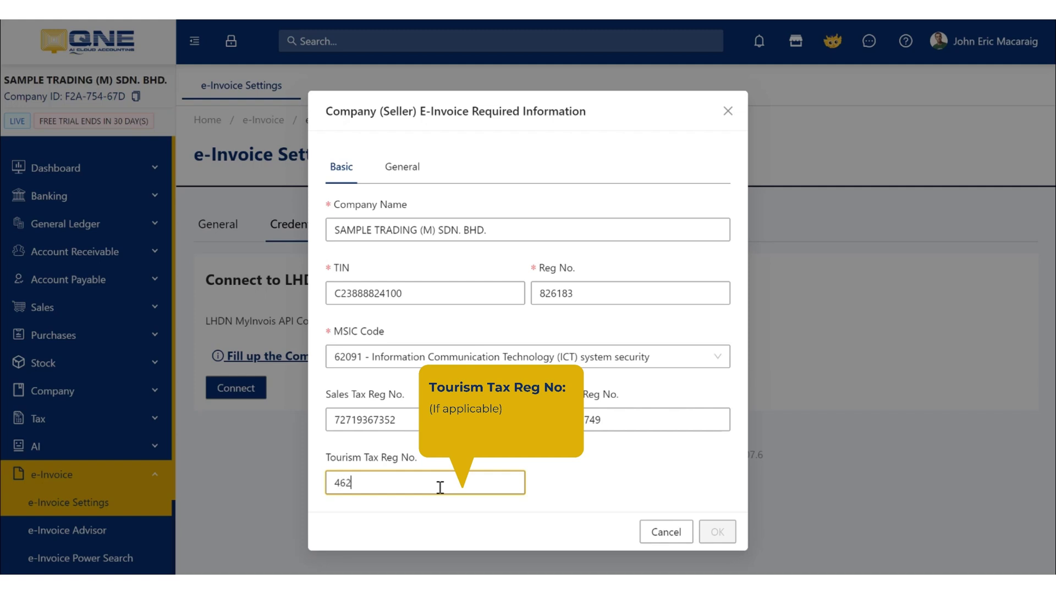
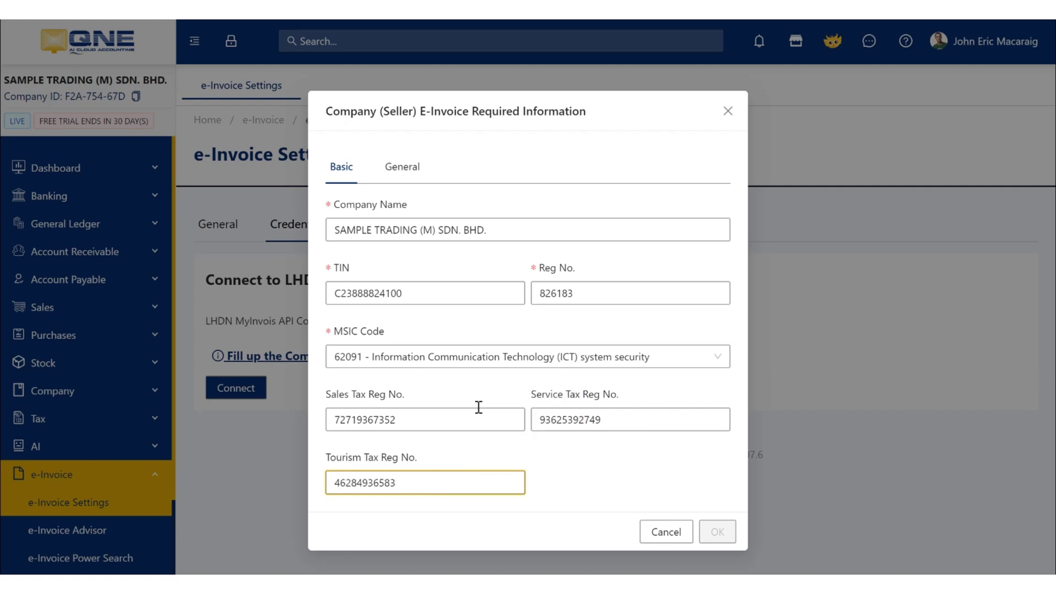
Step: On the General tab, set the state to Selangor and enter the zip code and city
{"action": "left_click", "coordinate": [422, 171]}
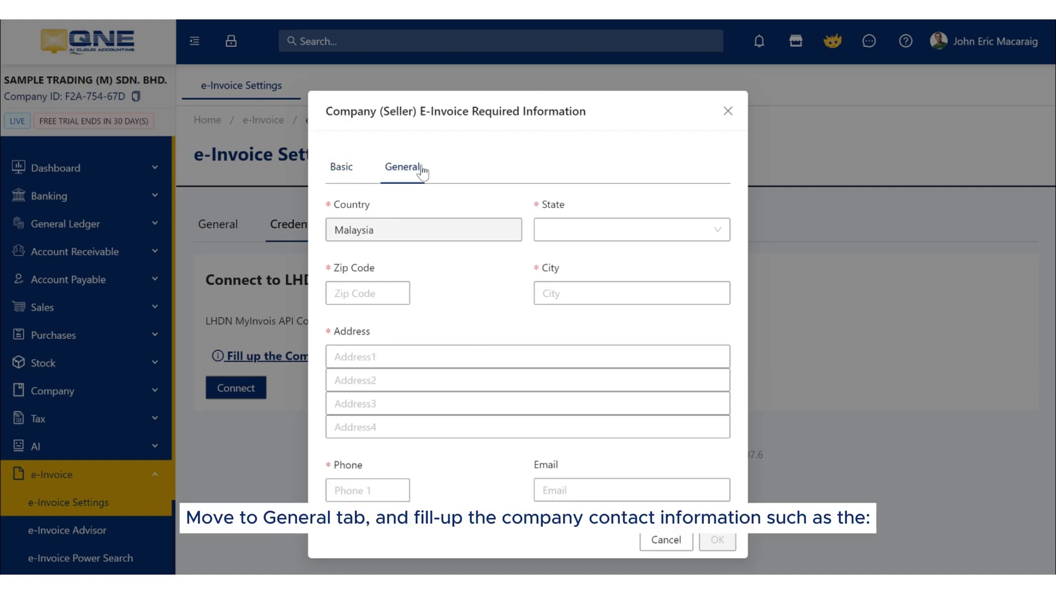
{"action": "left_click", "coordinate": [556, 229]}
{"action": "type", "text": "sel"}
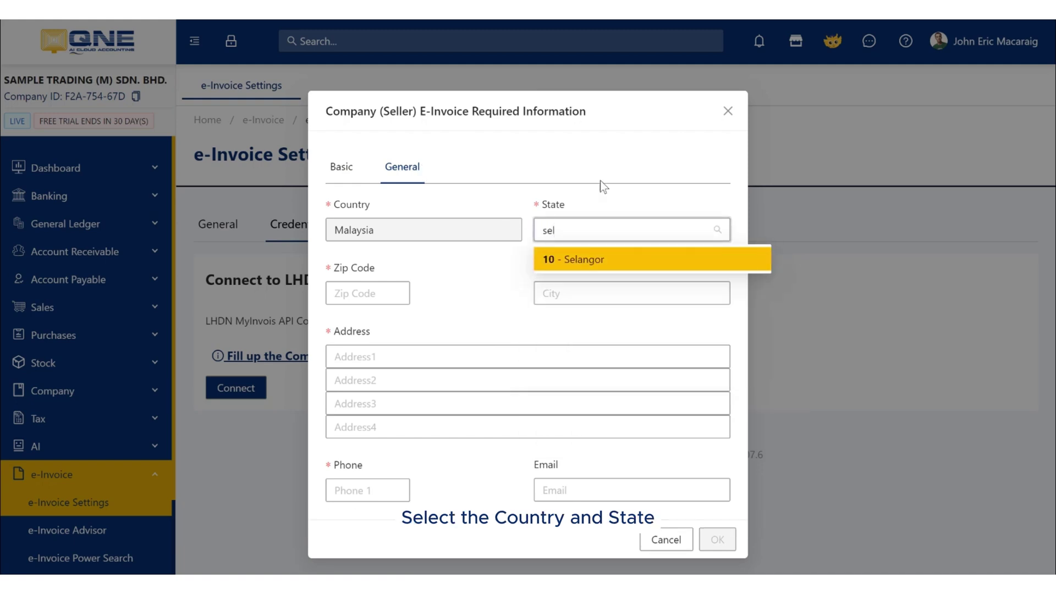
{"action": "key", "text": "Return"}
{"action": "left_click", "coordinate": [377, 291]}
{"action": "type", "text": "1600"}
{"action": "left_click", "coordinate": [542, 301]}
{"action": "type", "text": "Puchong"}
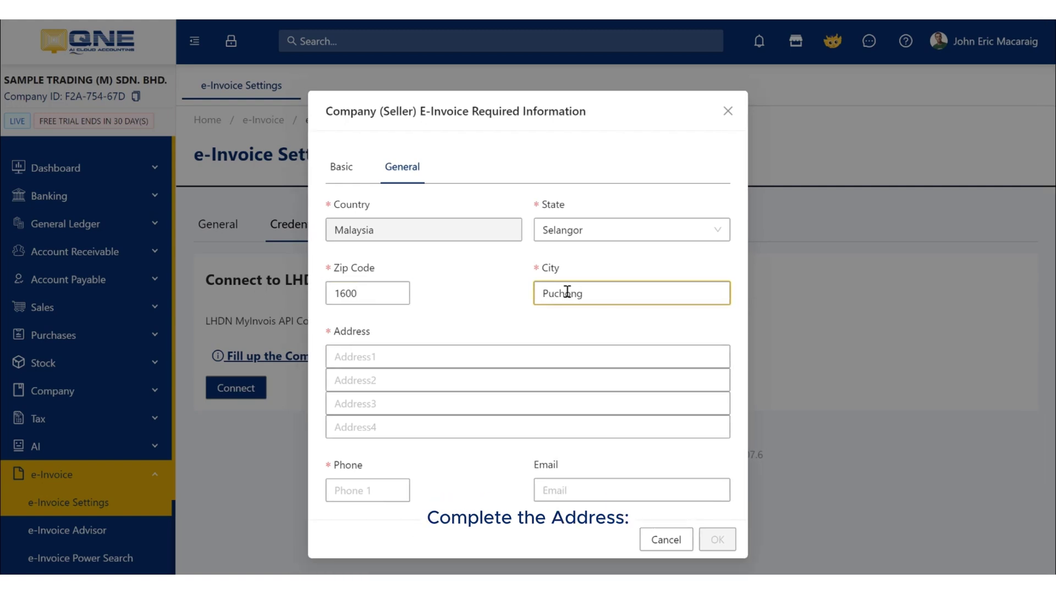
Step: Fill in the three address lines and the company phone number, then save the information
{"action": "left_click", "coordinate": [450, 359]}
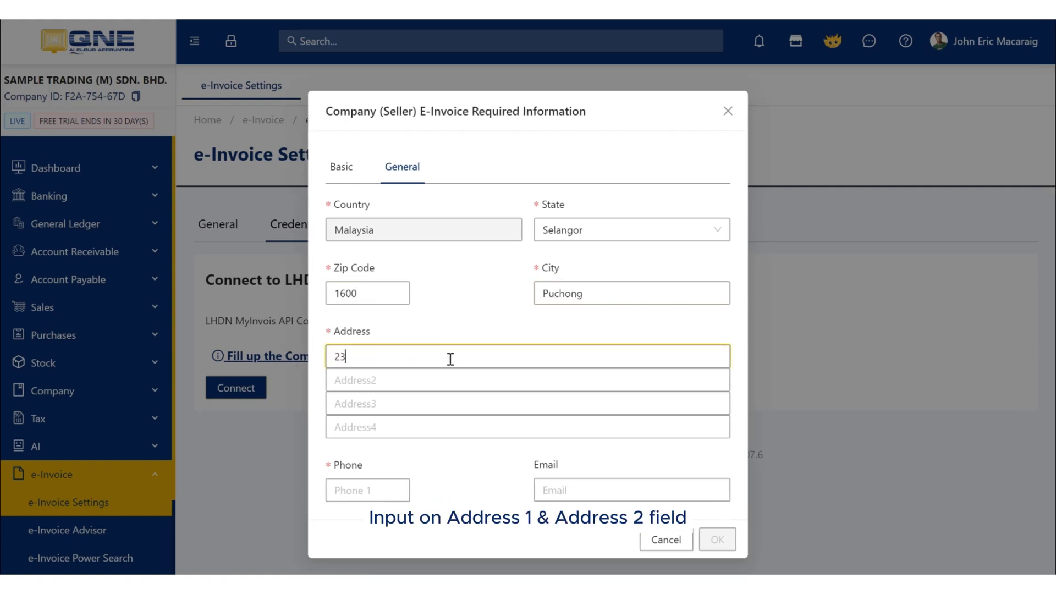
{"action": "left_click", "coordinate": [358, 381]}
{"action": "type", "text": "Taman Gombak"}
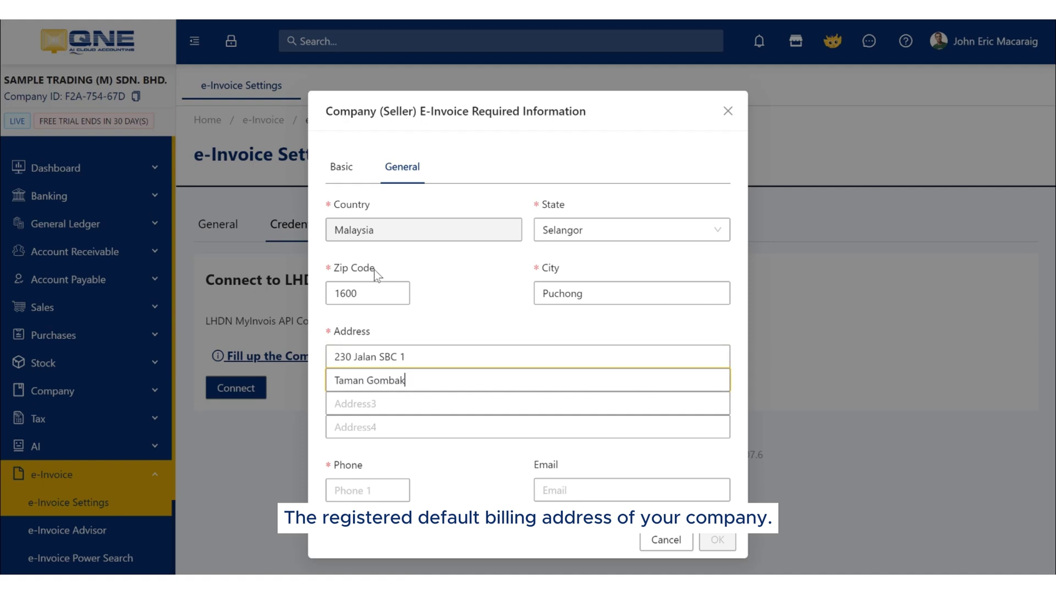
{"action": "key", "text": "Tab"}
{"action": "type", "text": "Selangor"}
{"action": "left_click", "coordinate": [354, 489]}
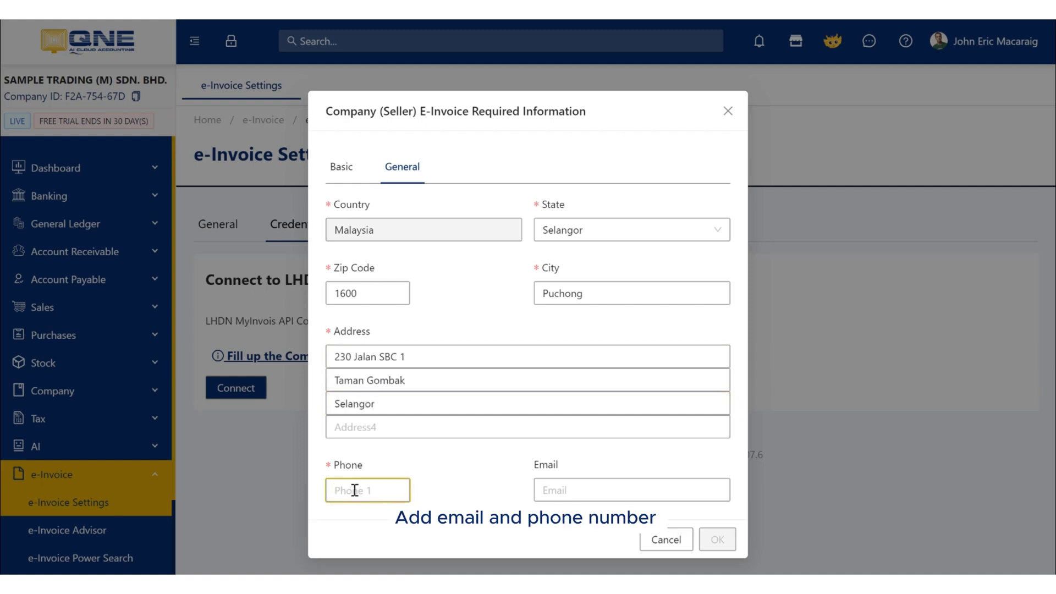
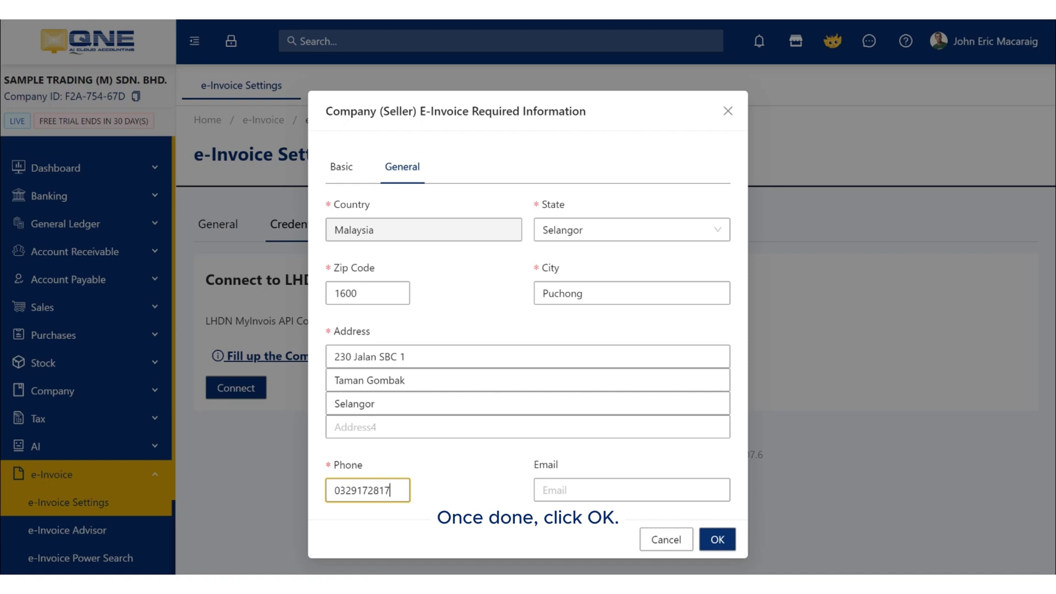
{"action": "left_click", "coordinate": [709, 541]}
Step: Paste the MyInvois API client ID and client secret with Sandbox kept, and confirm
{"action": "left_click", "coordinate": [637, 184]}
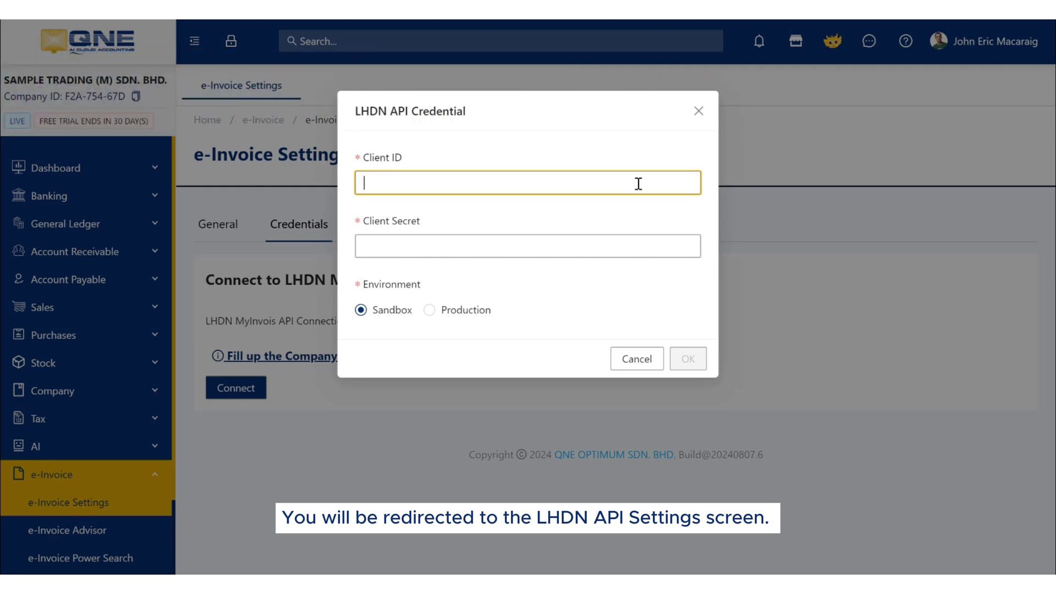
{"action": "key", "text": "ctrl+v"}
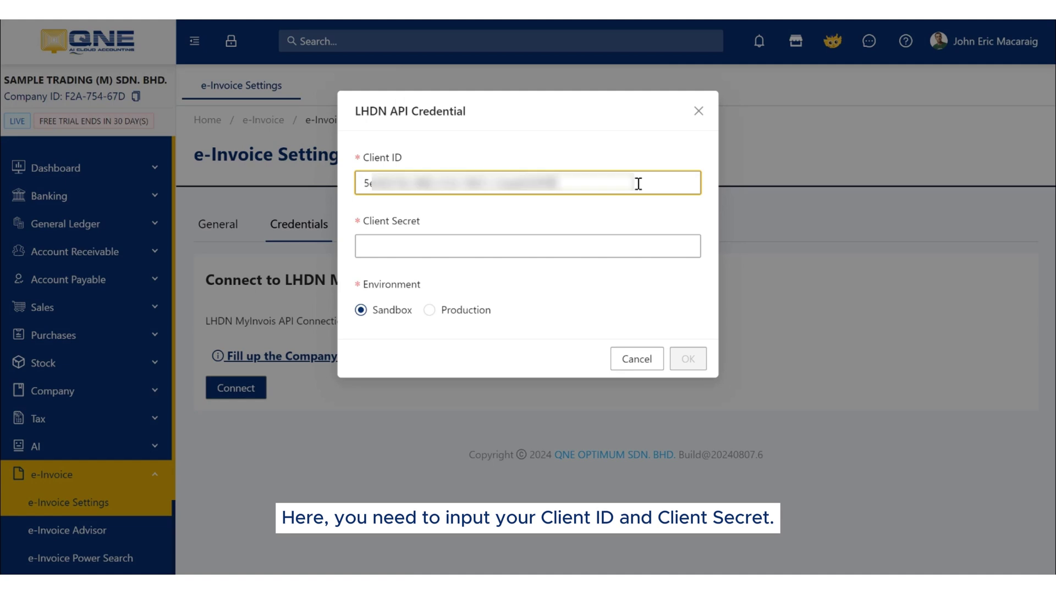
{"action": "key", "text": "Tab"}
{"action": "key", "text": "ctrl+v"}
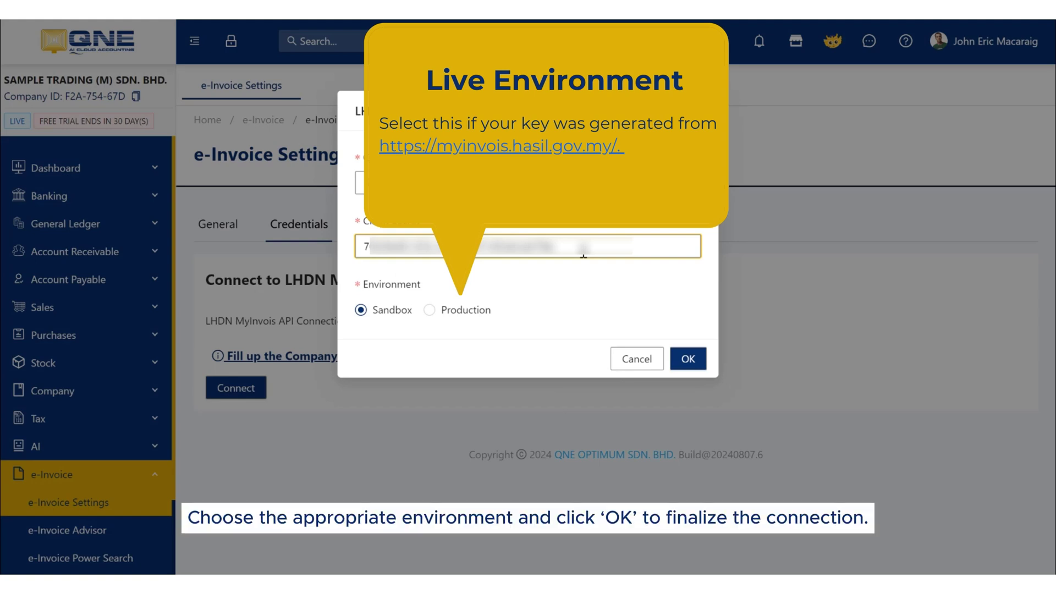
{"action": "left_click", "coordinate": [677, 360]}
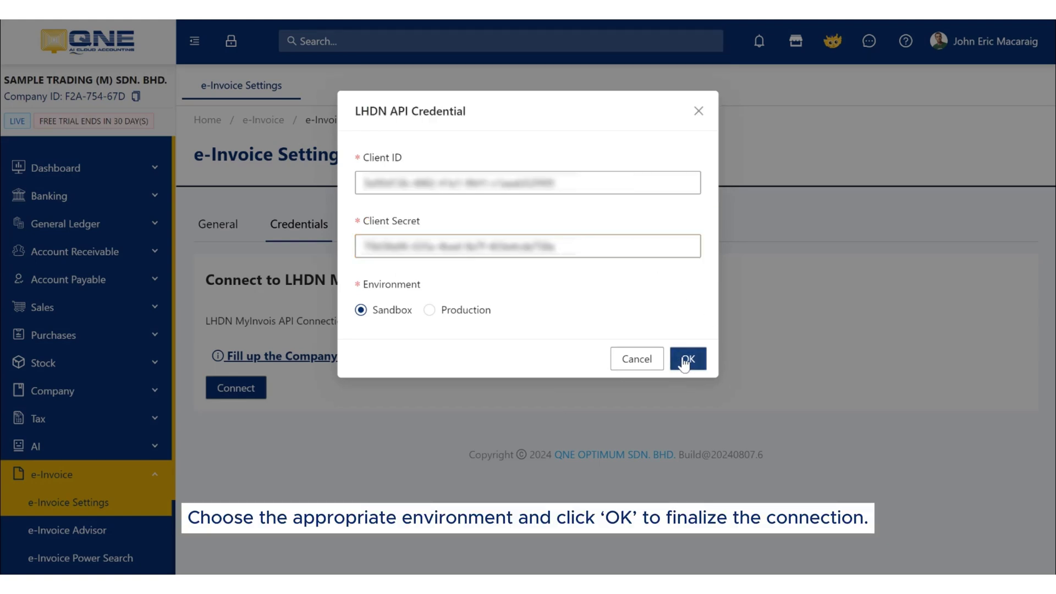